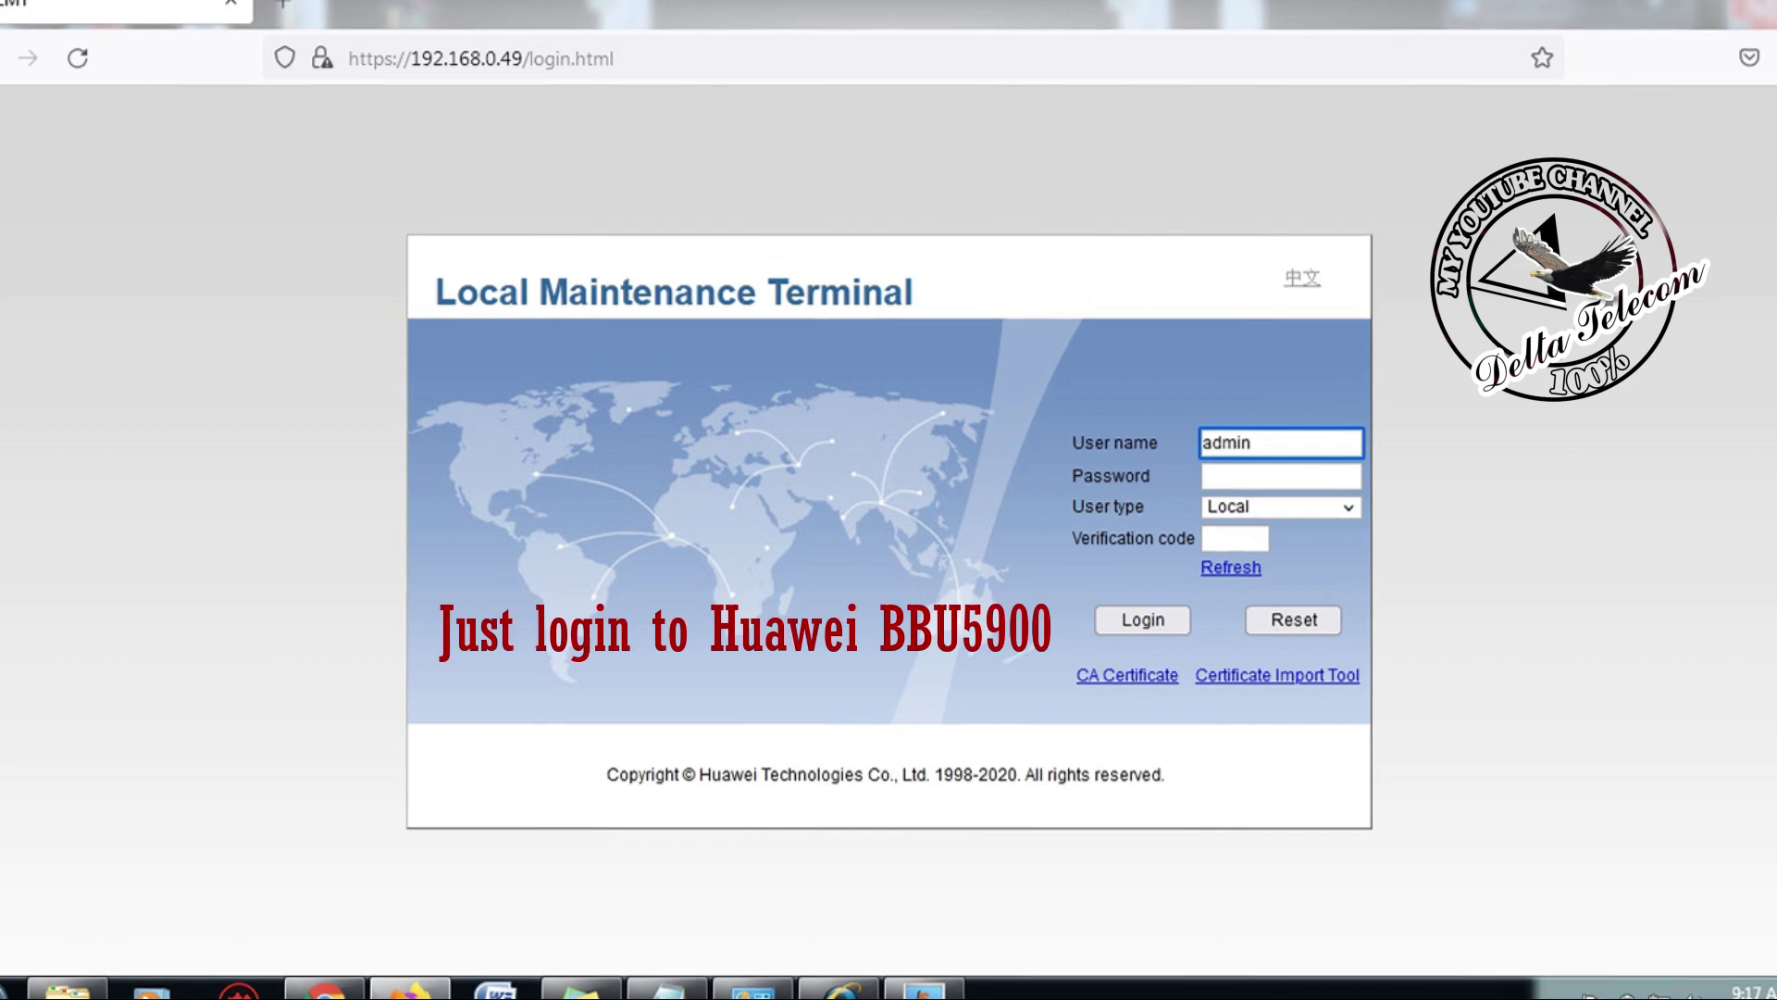
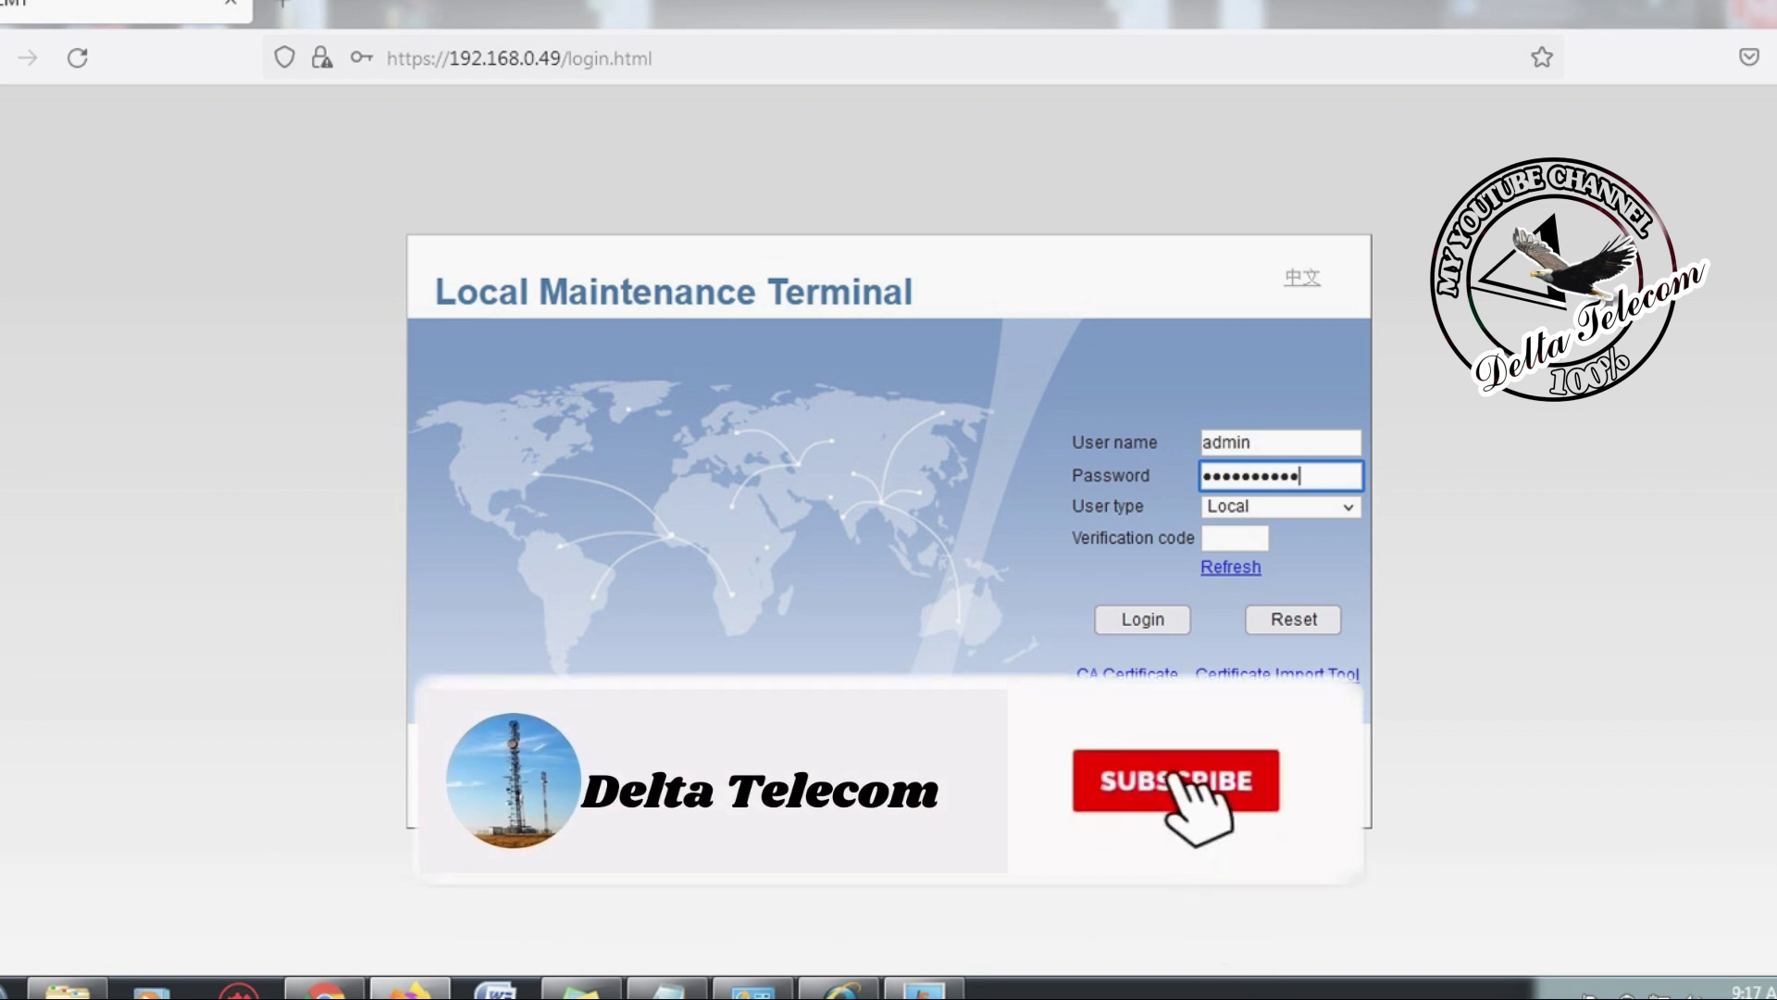
Step: Log in to the LMT with the user name, password and verification code
left_click(1234, 538)
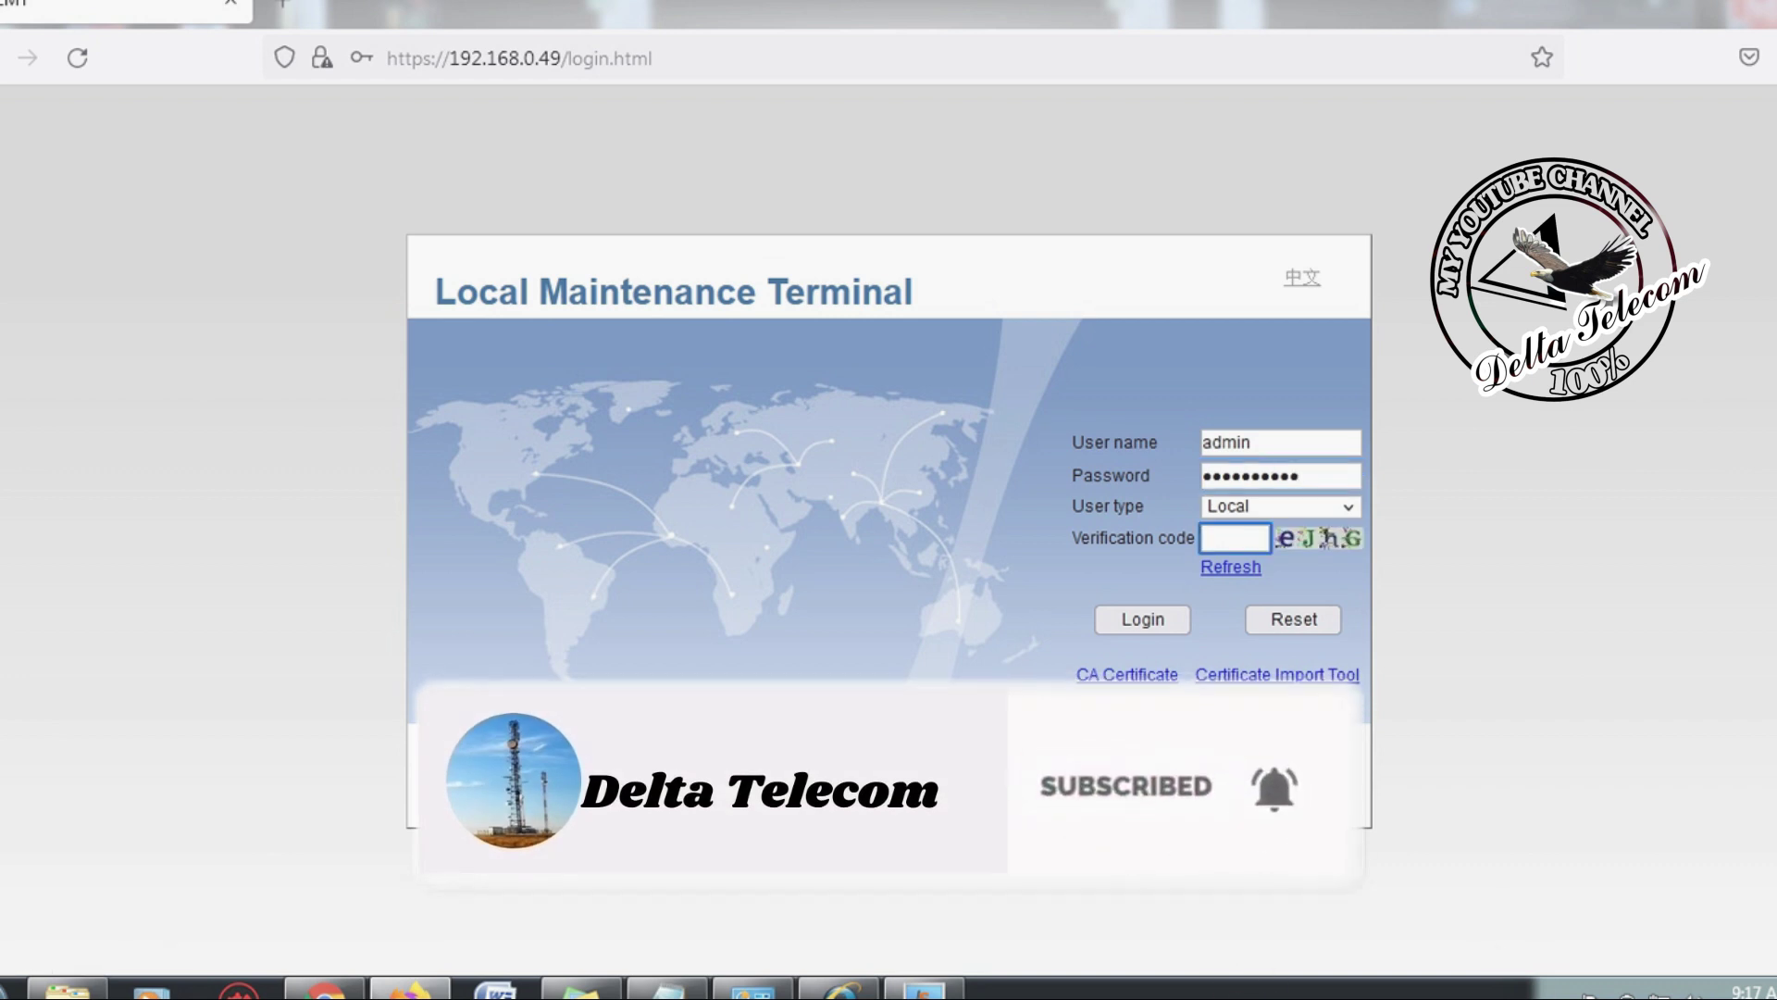
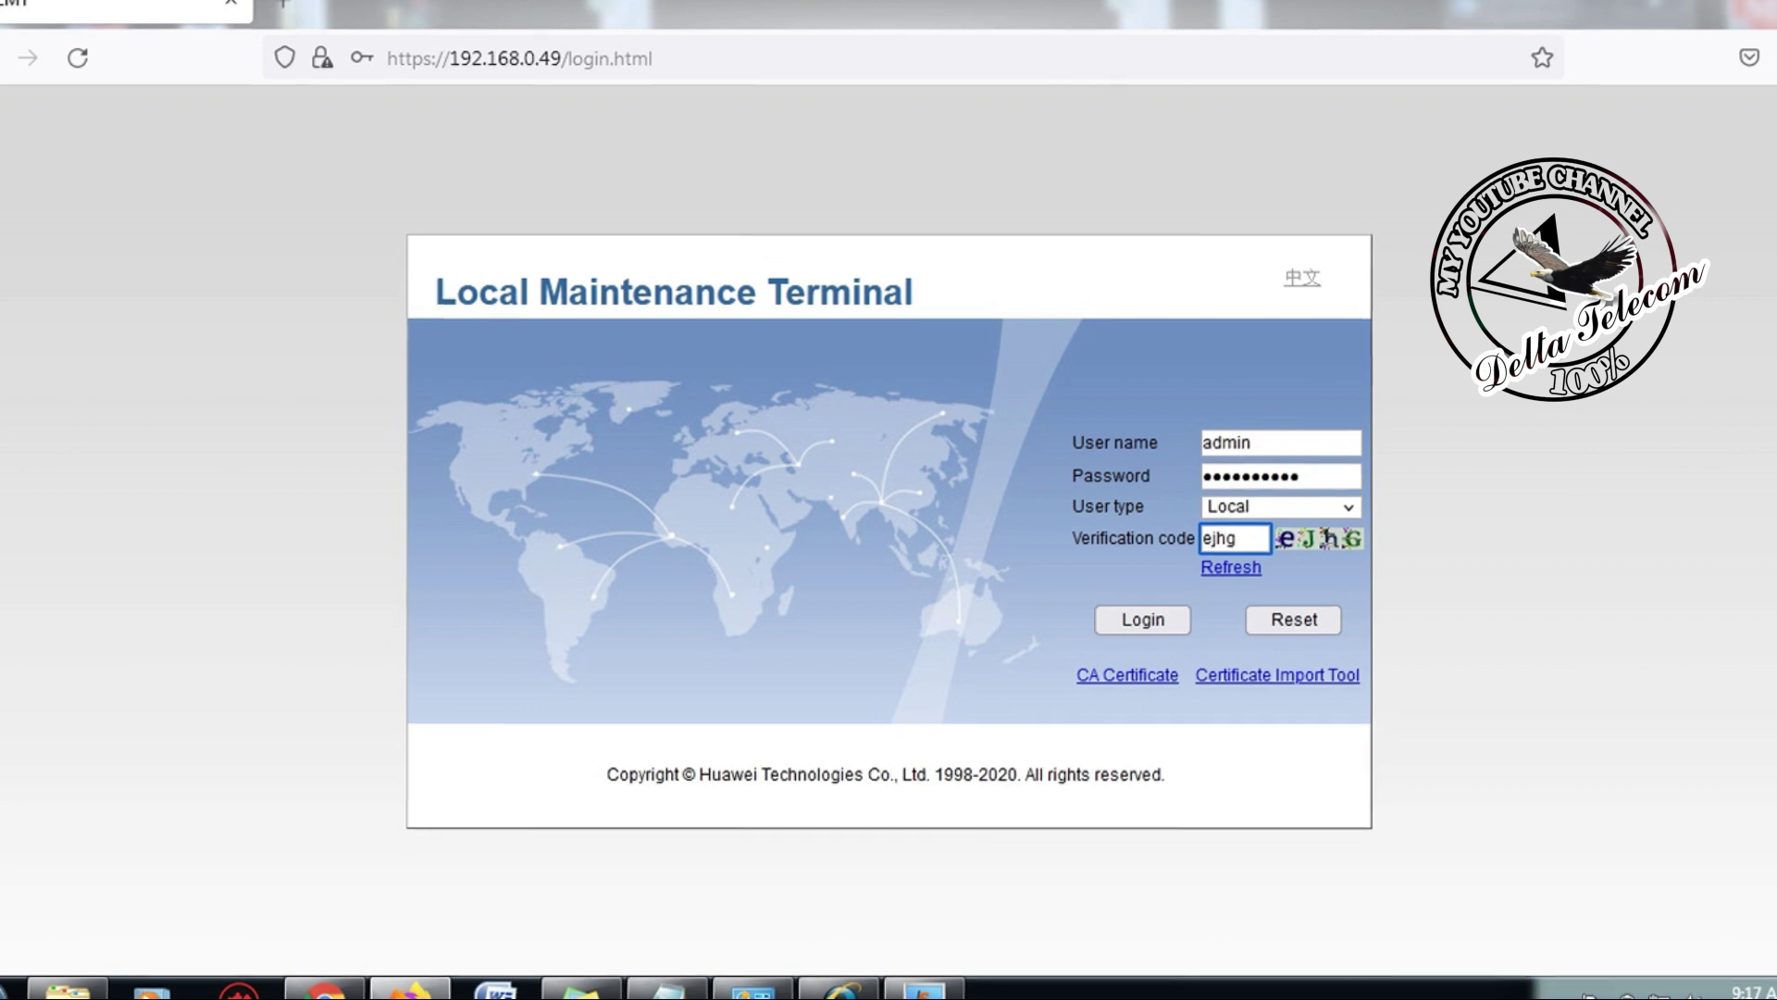
key("Return")
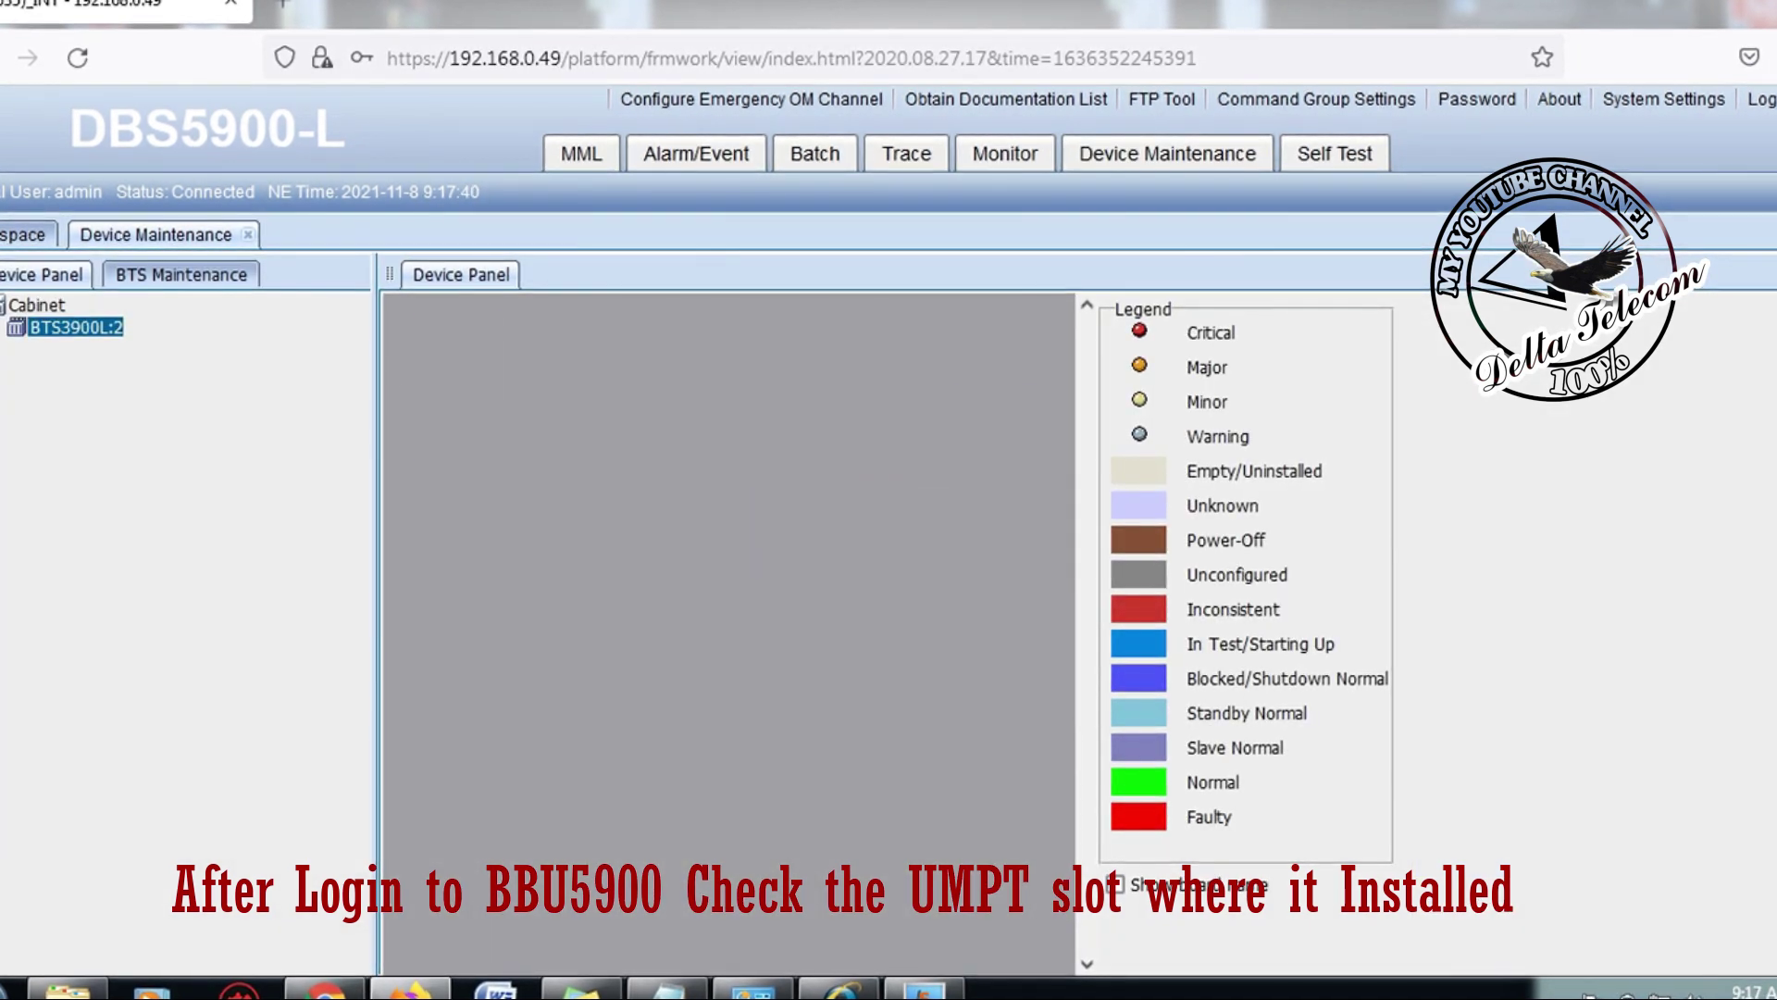
Step: Scroll the Device Panel to locate the UMPT board in slot 07
scroll(728, 620, "down", 5)
scroll(729, 620, "up", 5)
scroll(729, 620, "up", 3)
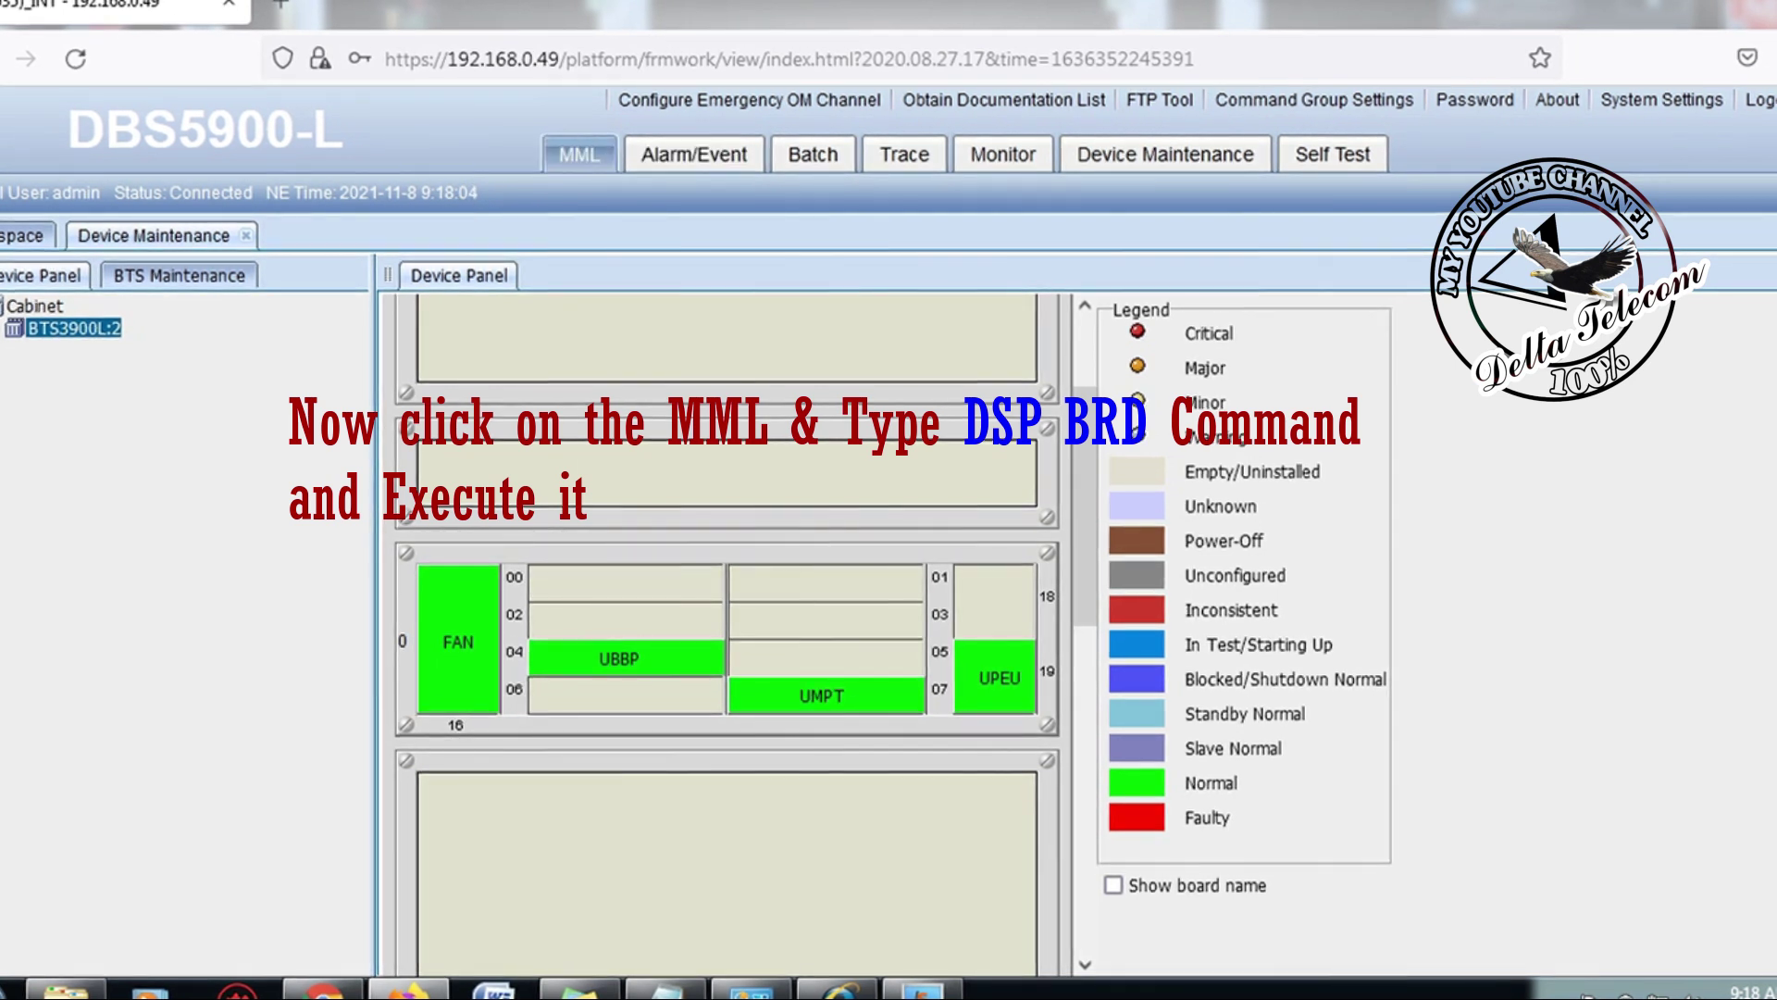
Step: Run DSP BRD in the MML console to list the six boards, including UMPT in cabinet 2, slot 7
left_click(580, 154)
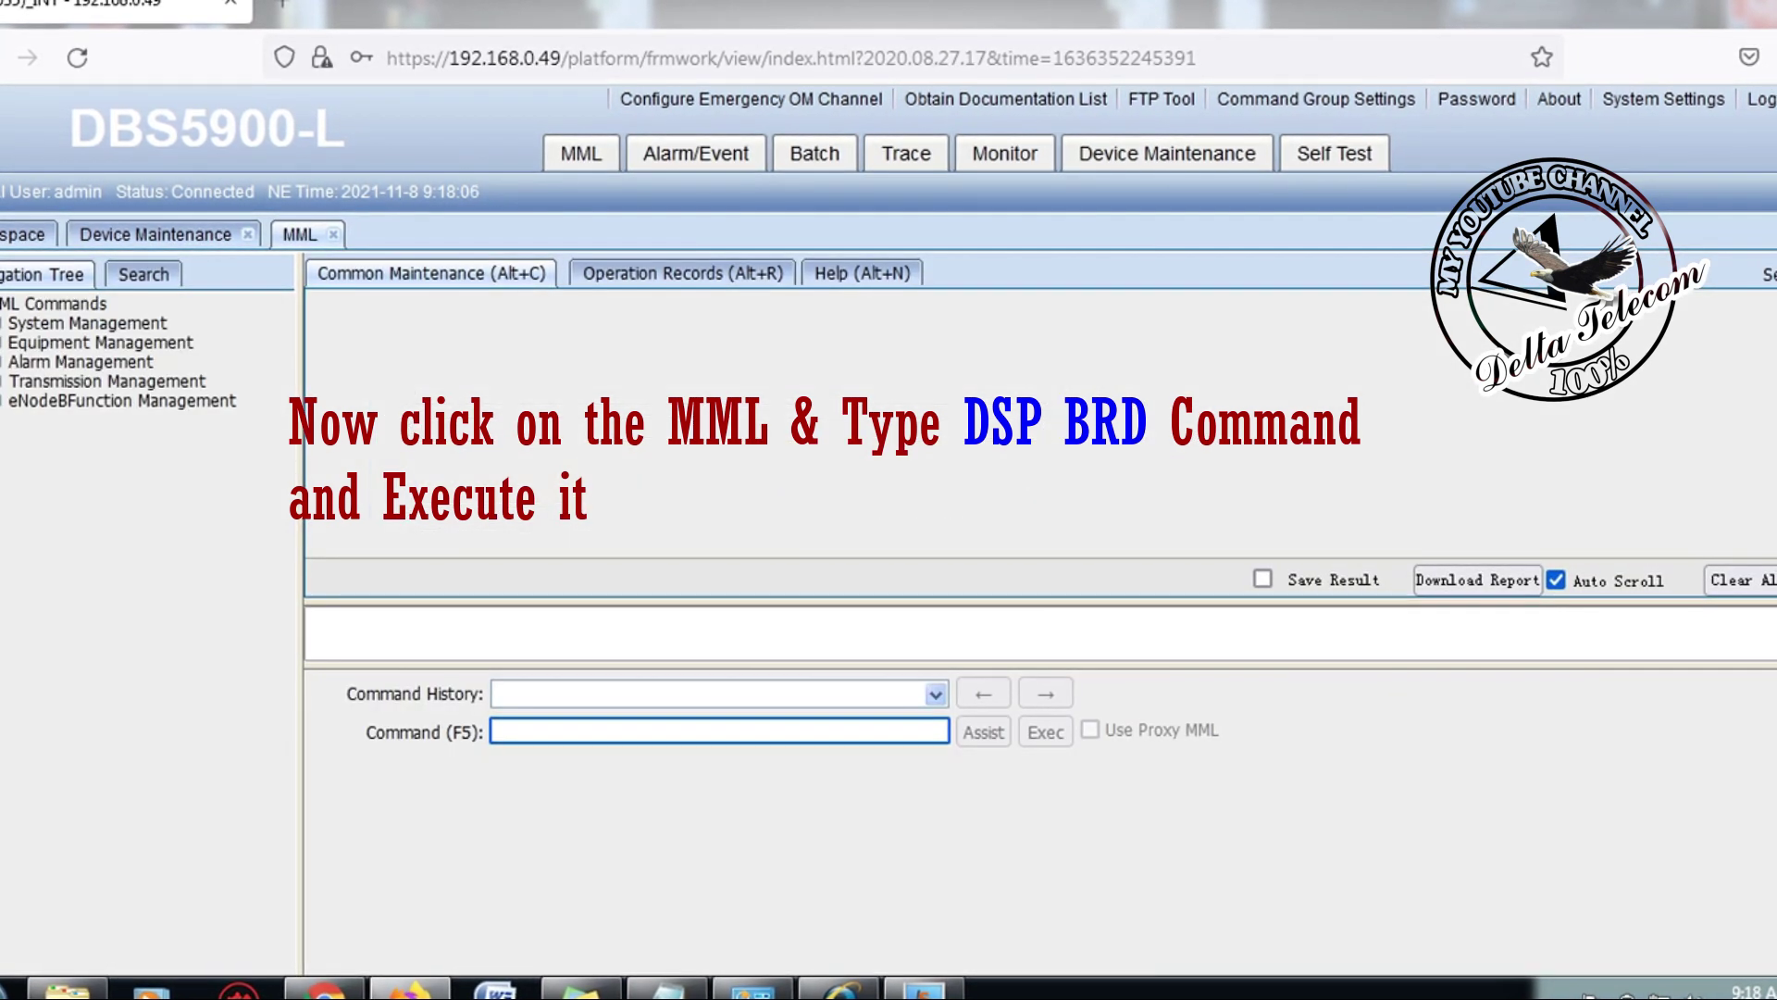
type("DSP BRD")
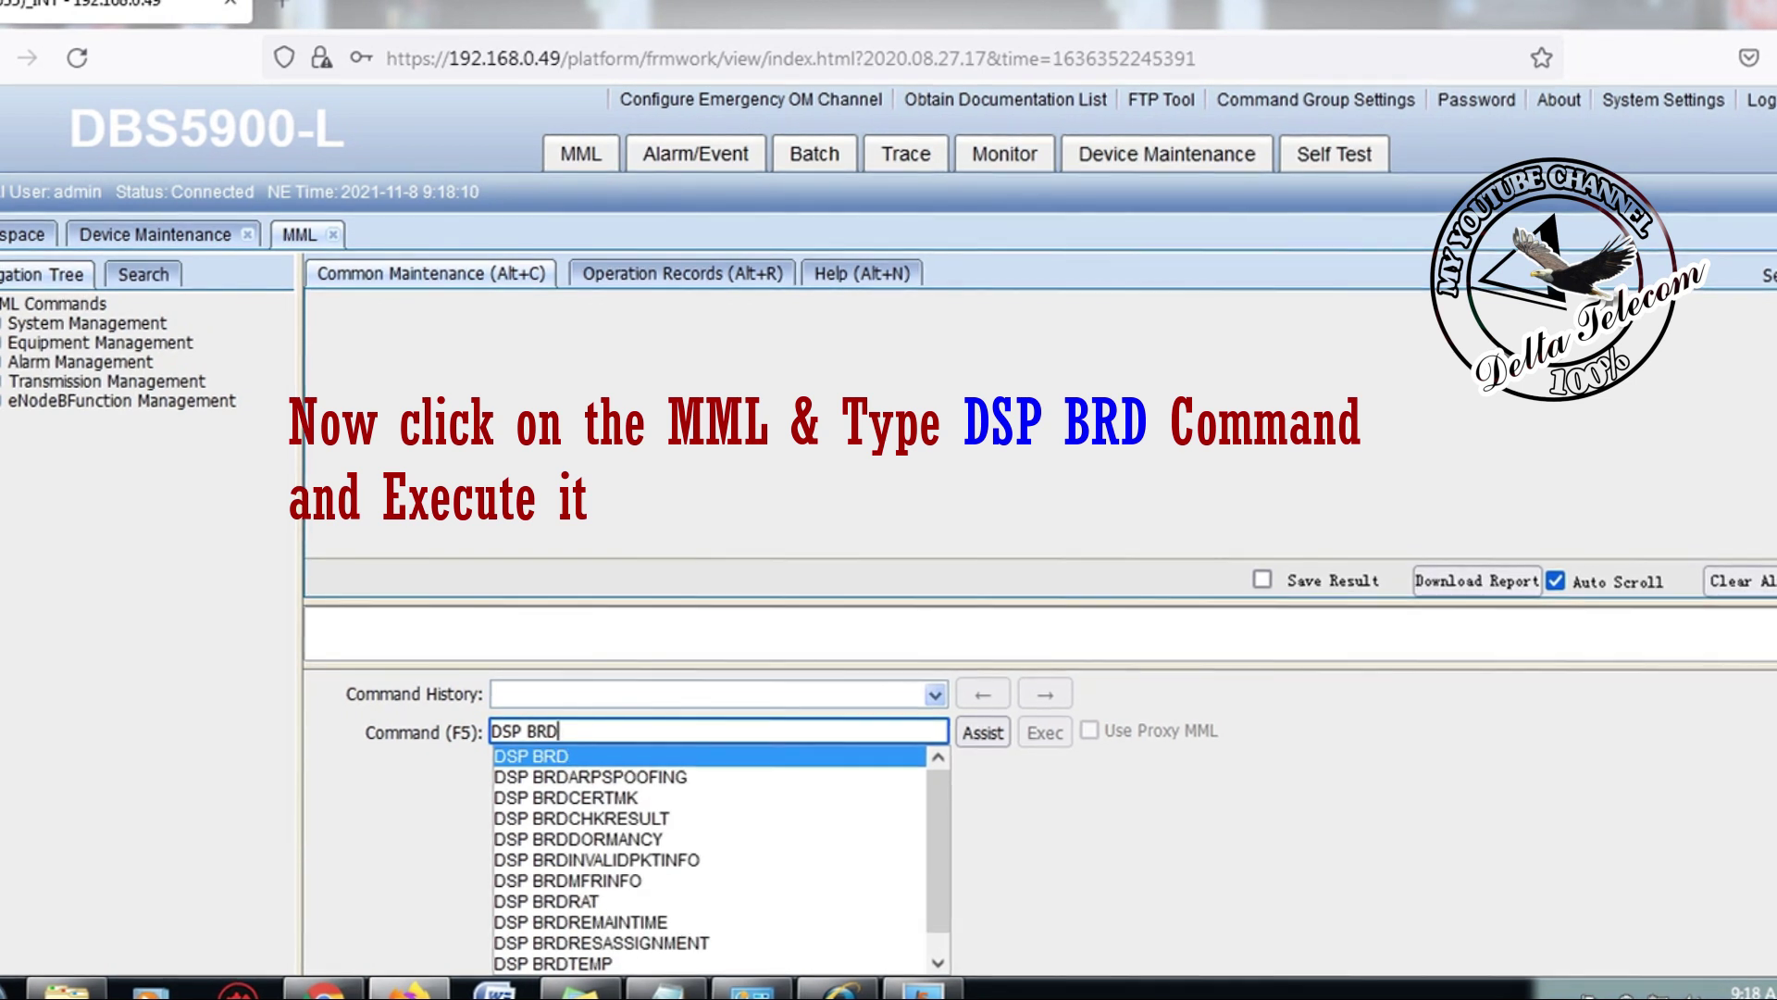
key("Return")
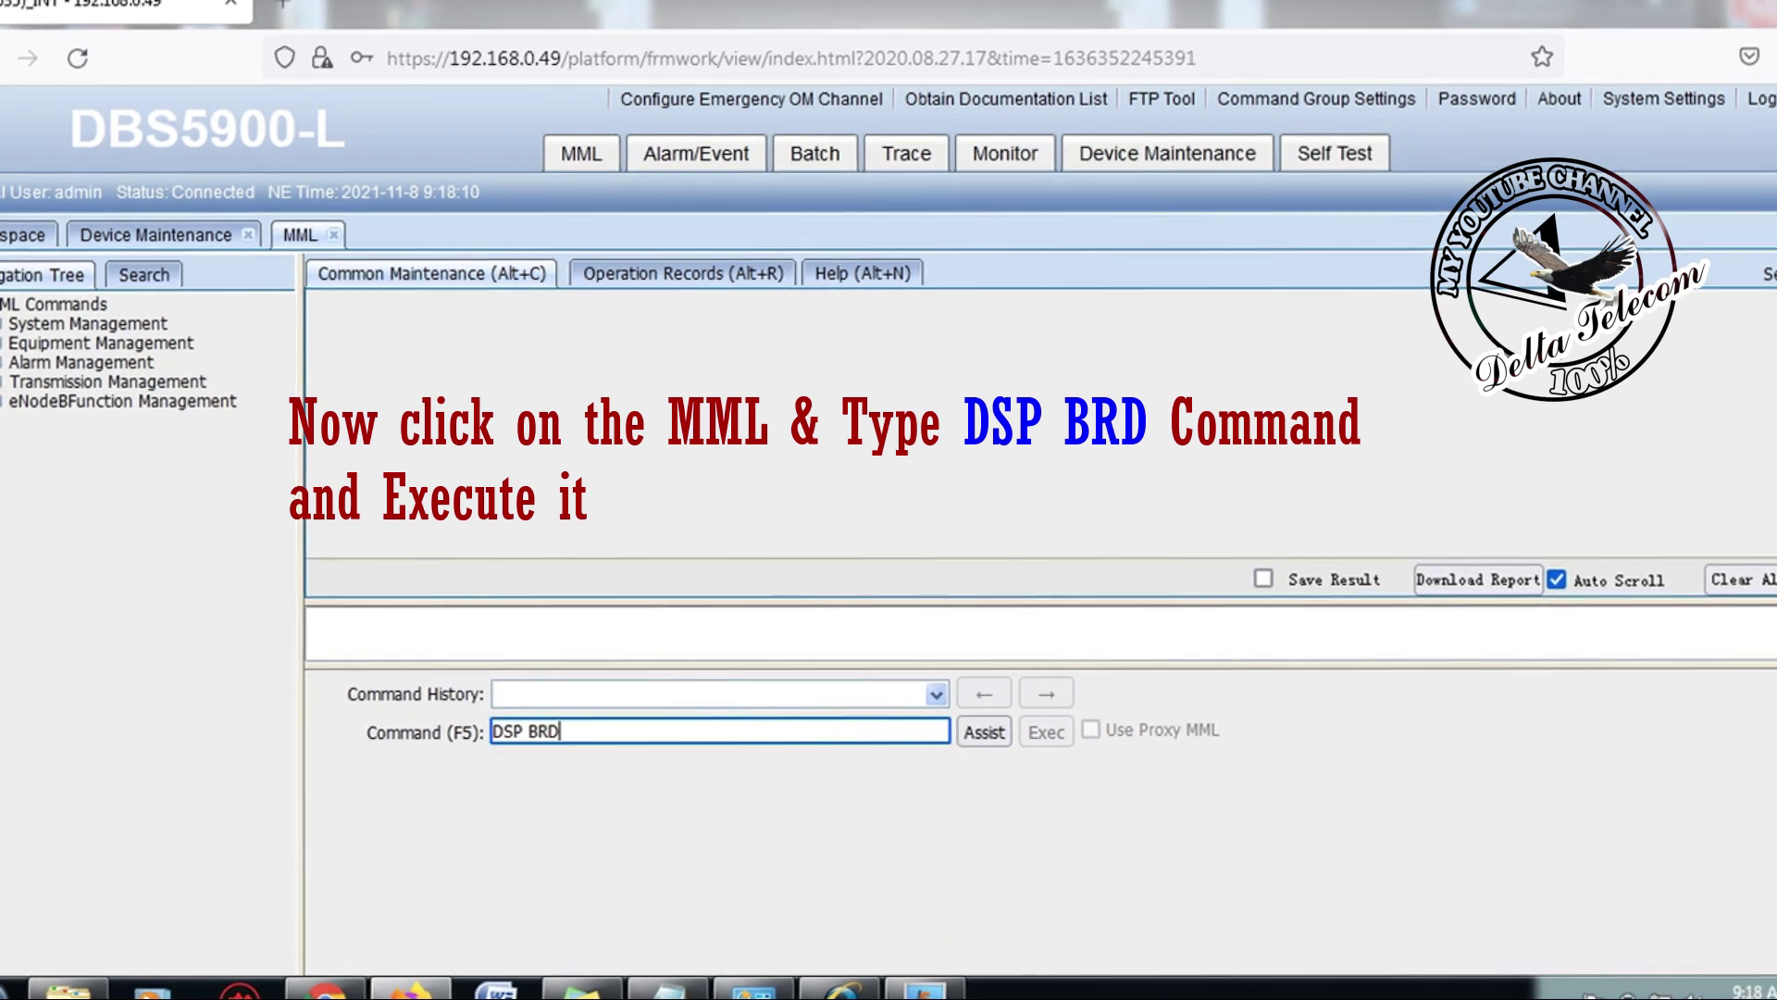
key("Return")
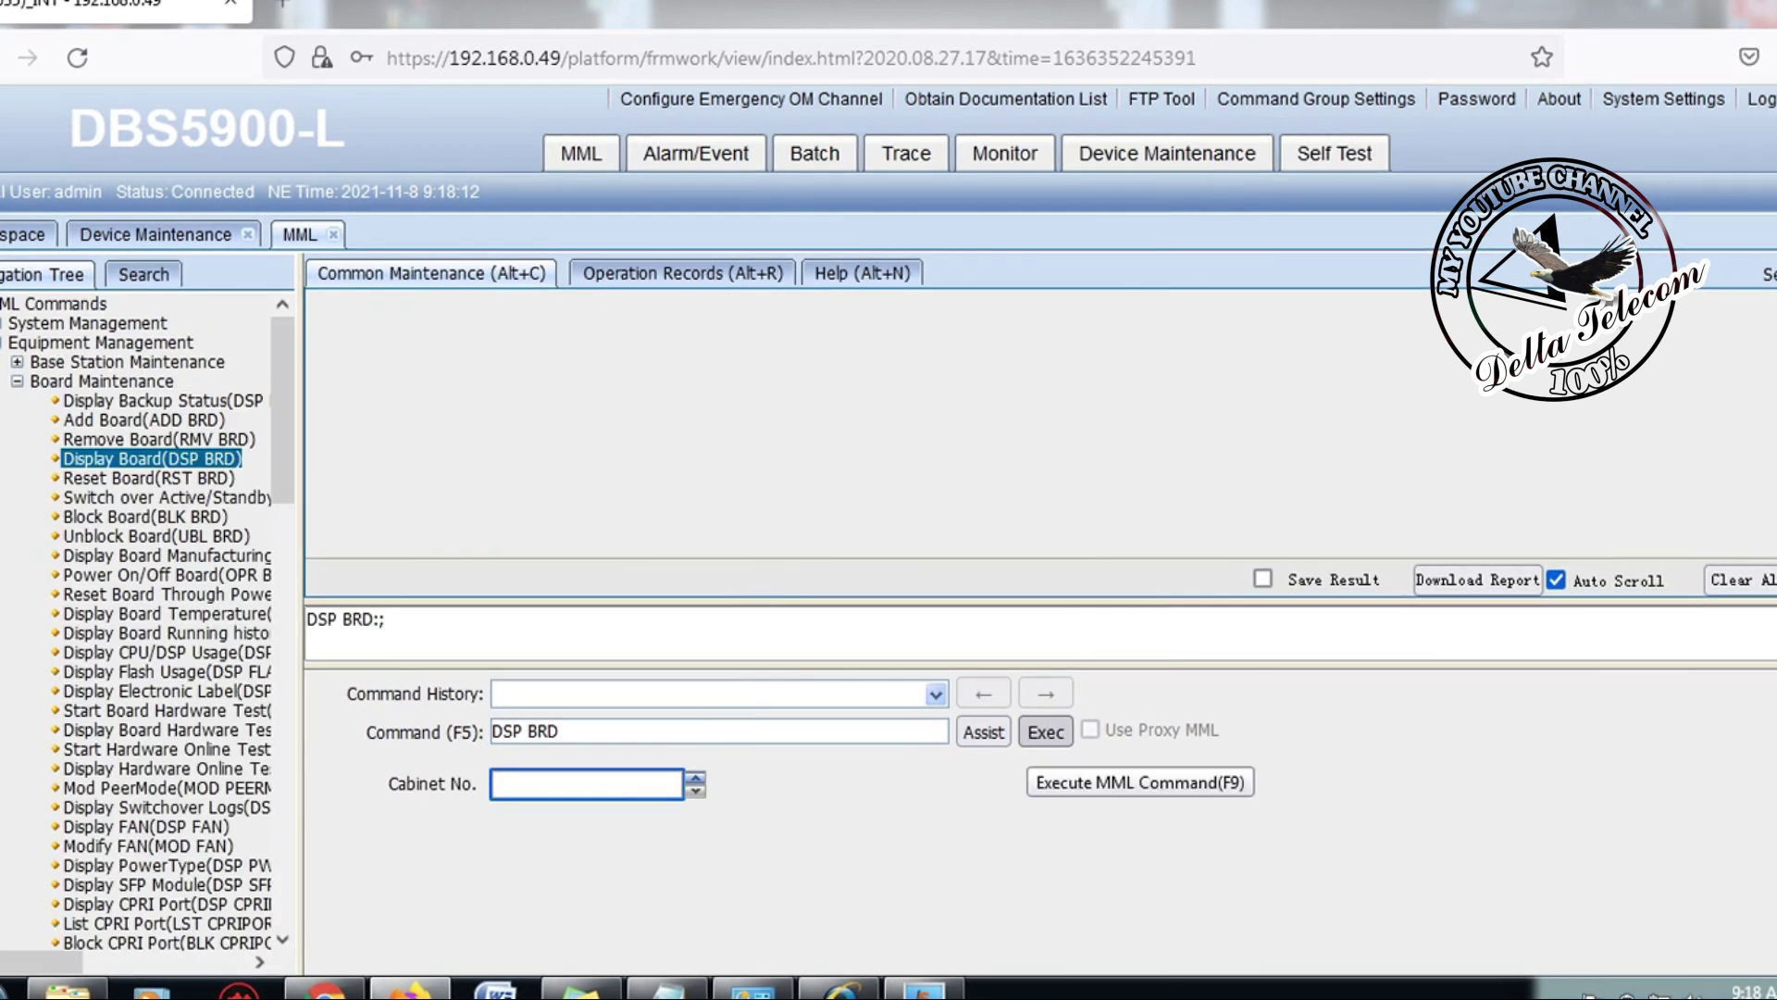
key("F9")
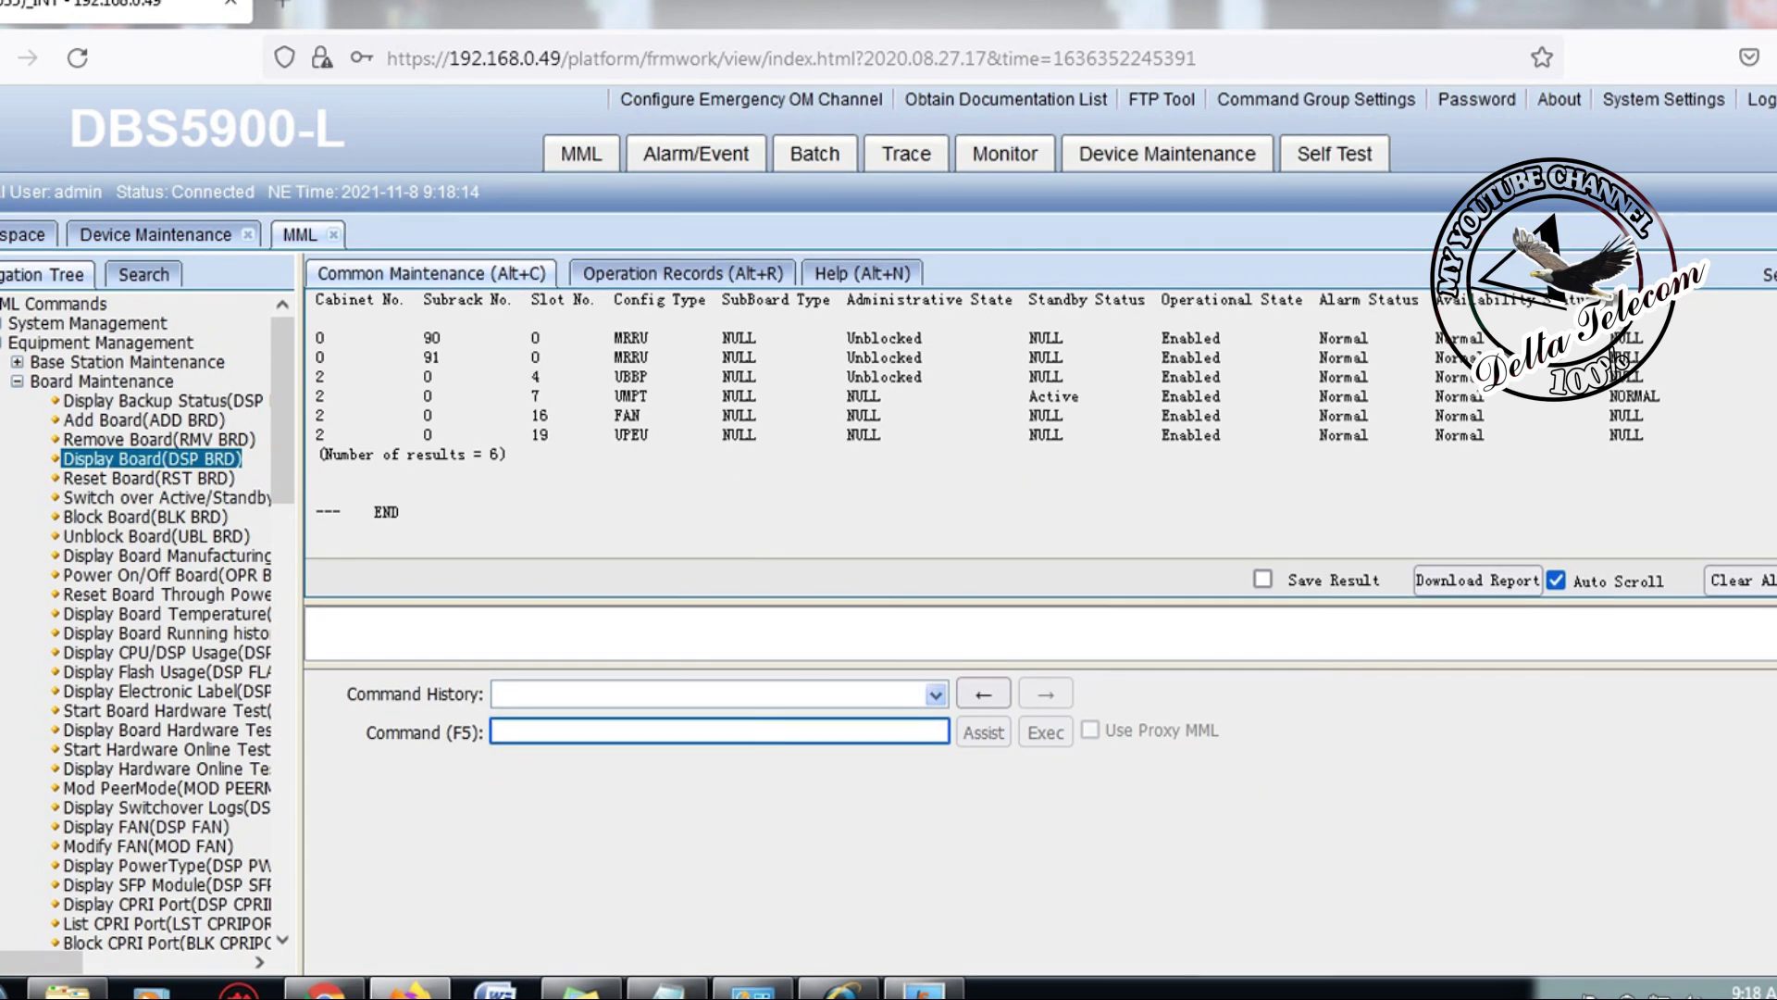
scroll(926, 417, "up", 1)
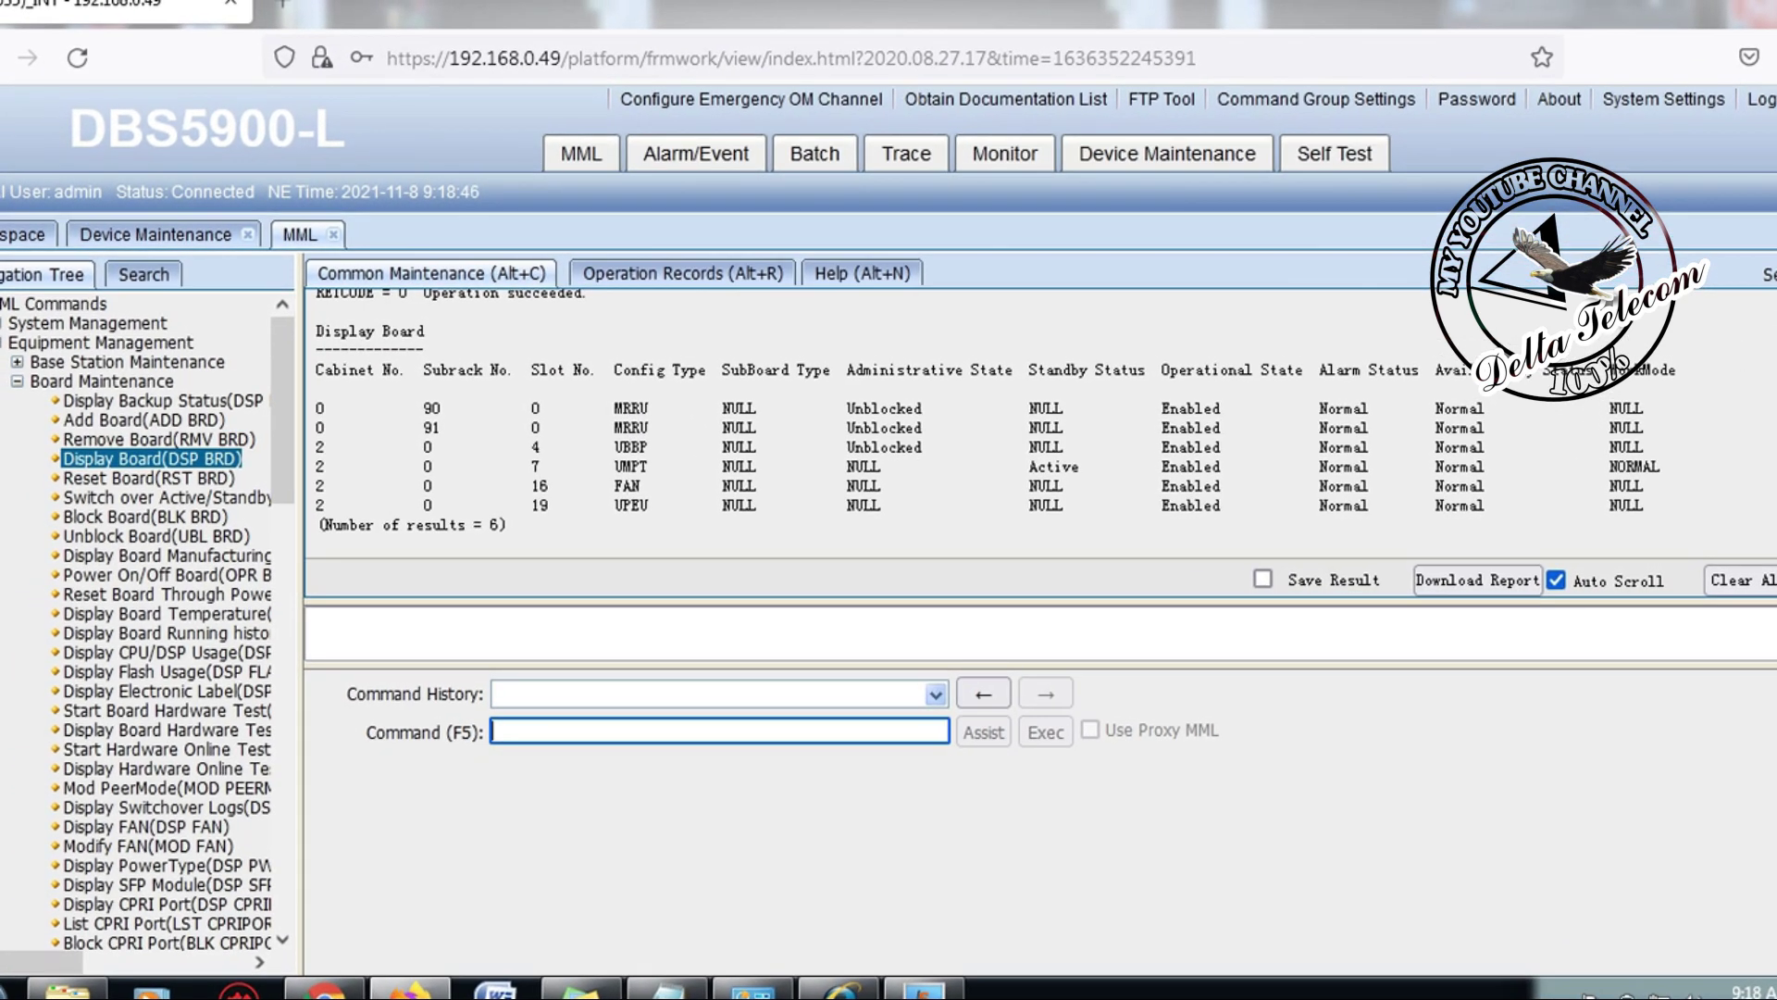
Step: Run DSP OMCH to read local IP 10.237.211.253 and peer IP 172.20.153.61, then load PING
type("DSP ")
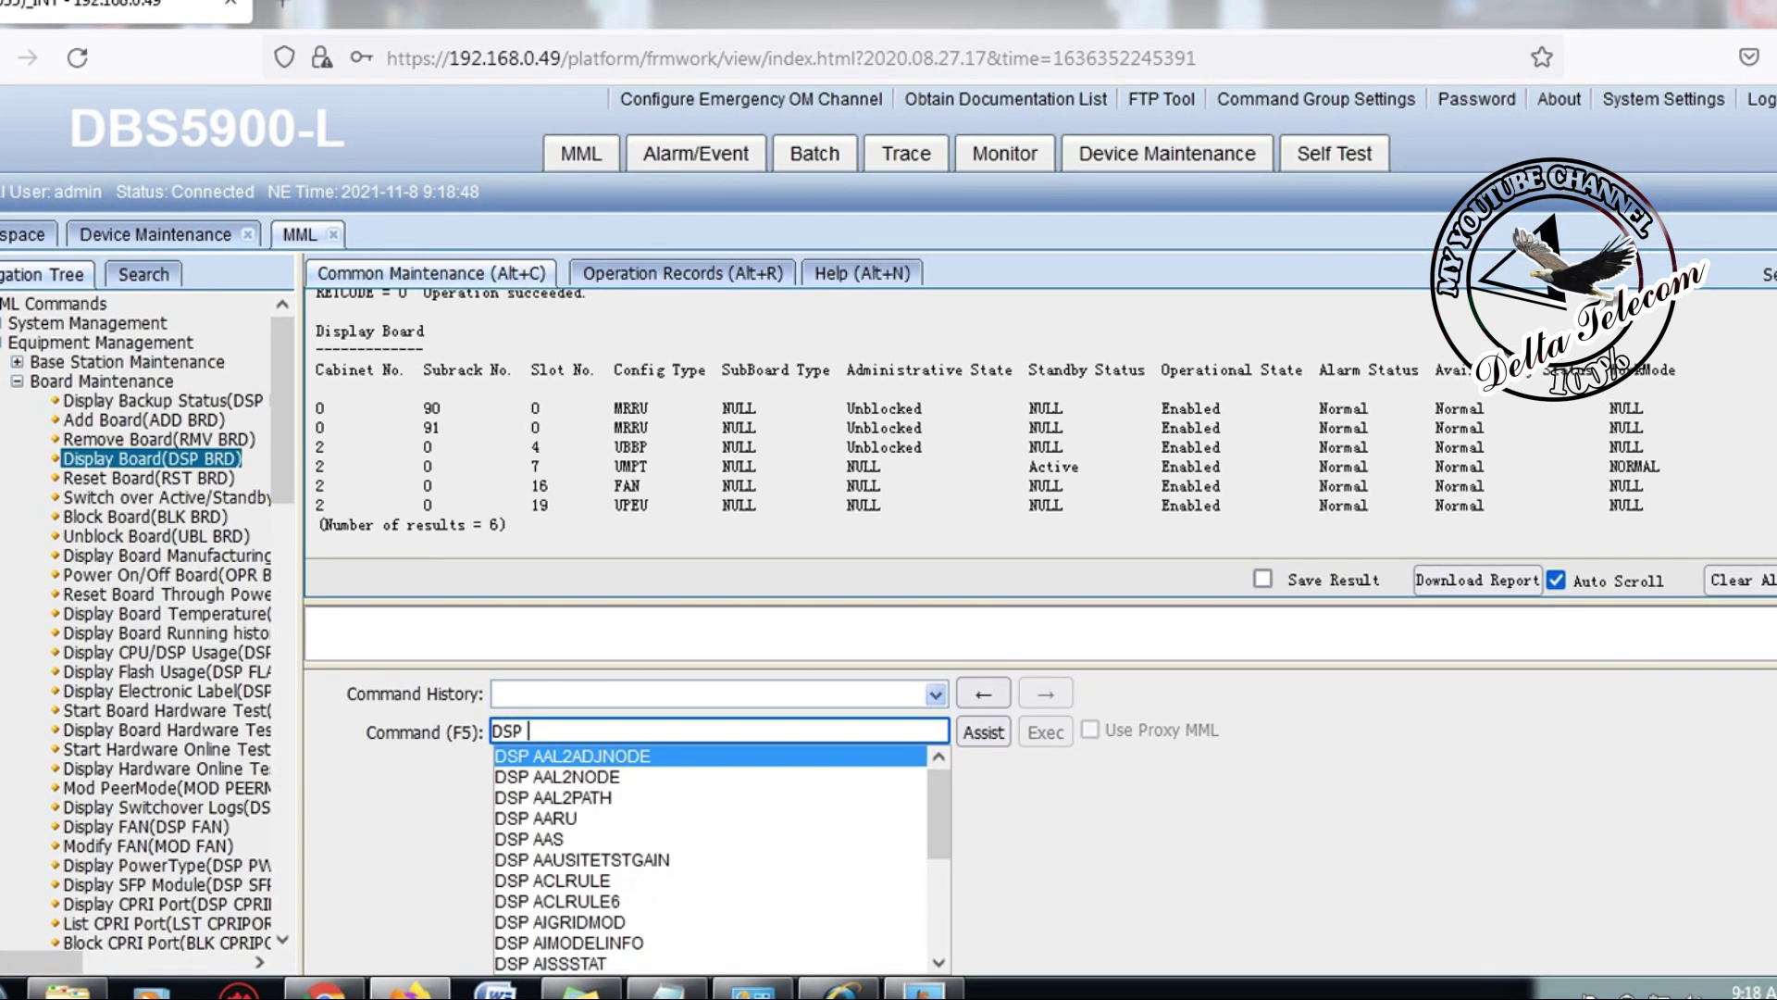
type("OMCH")
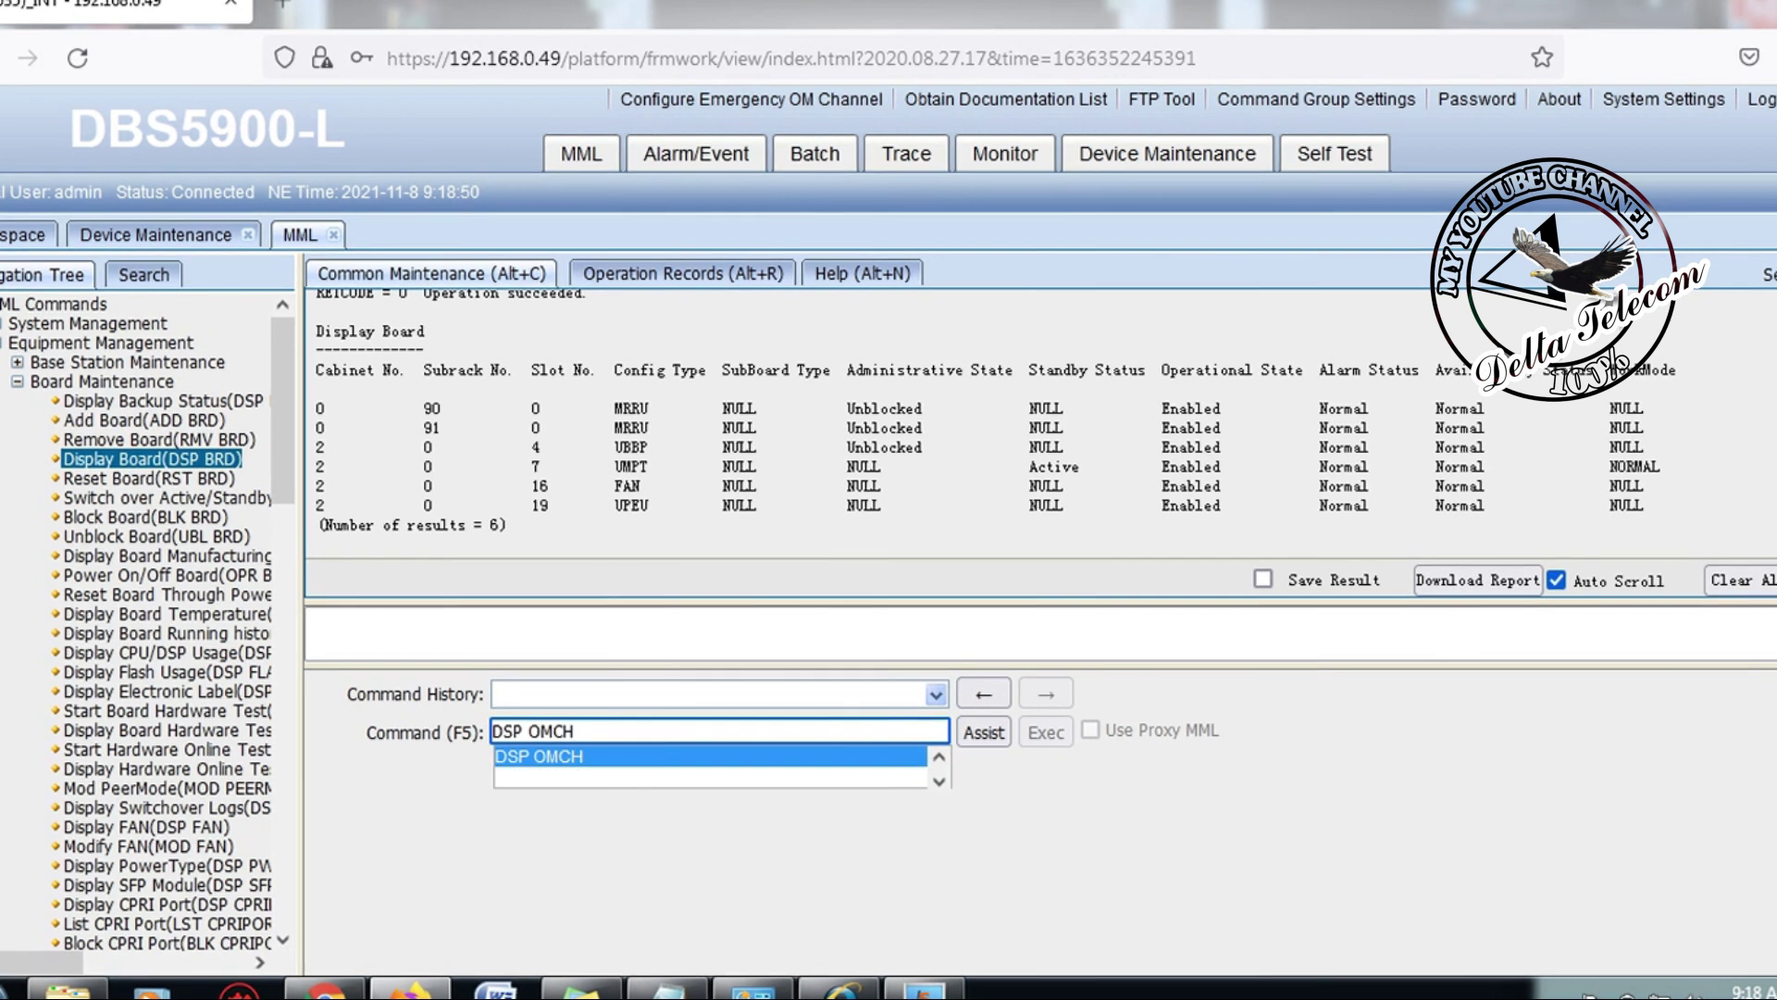
key("Return")
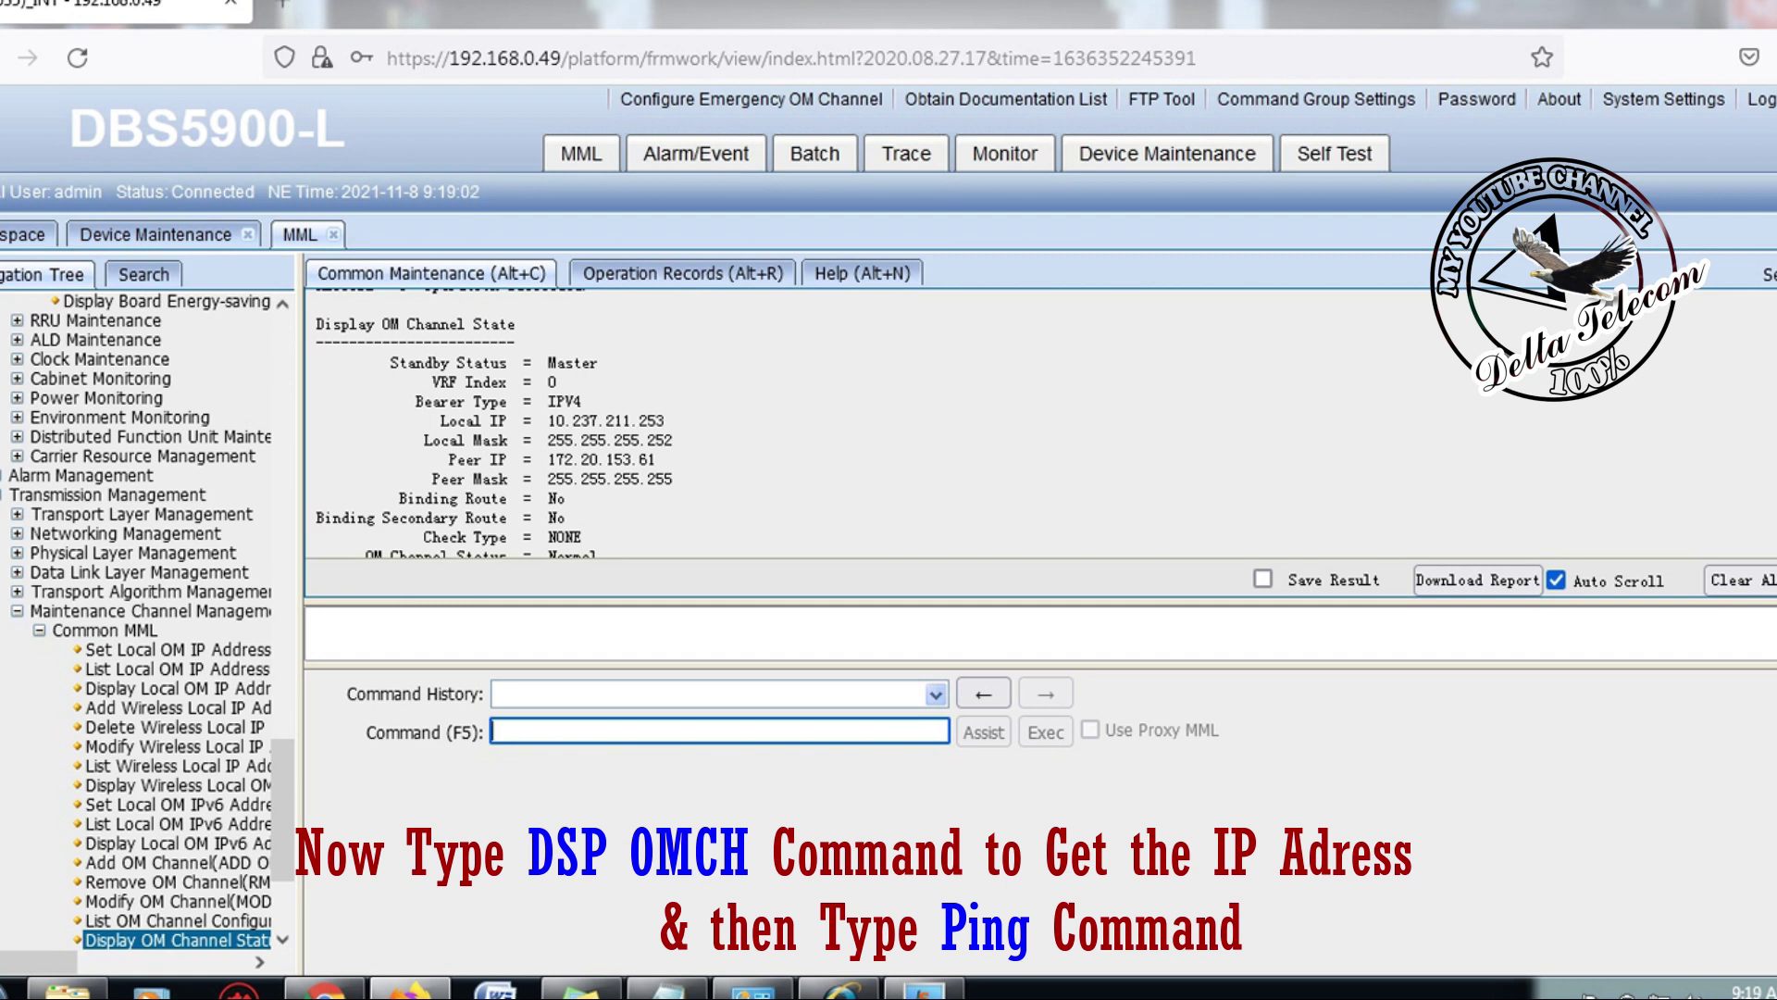
type("I")
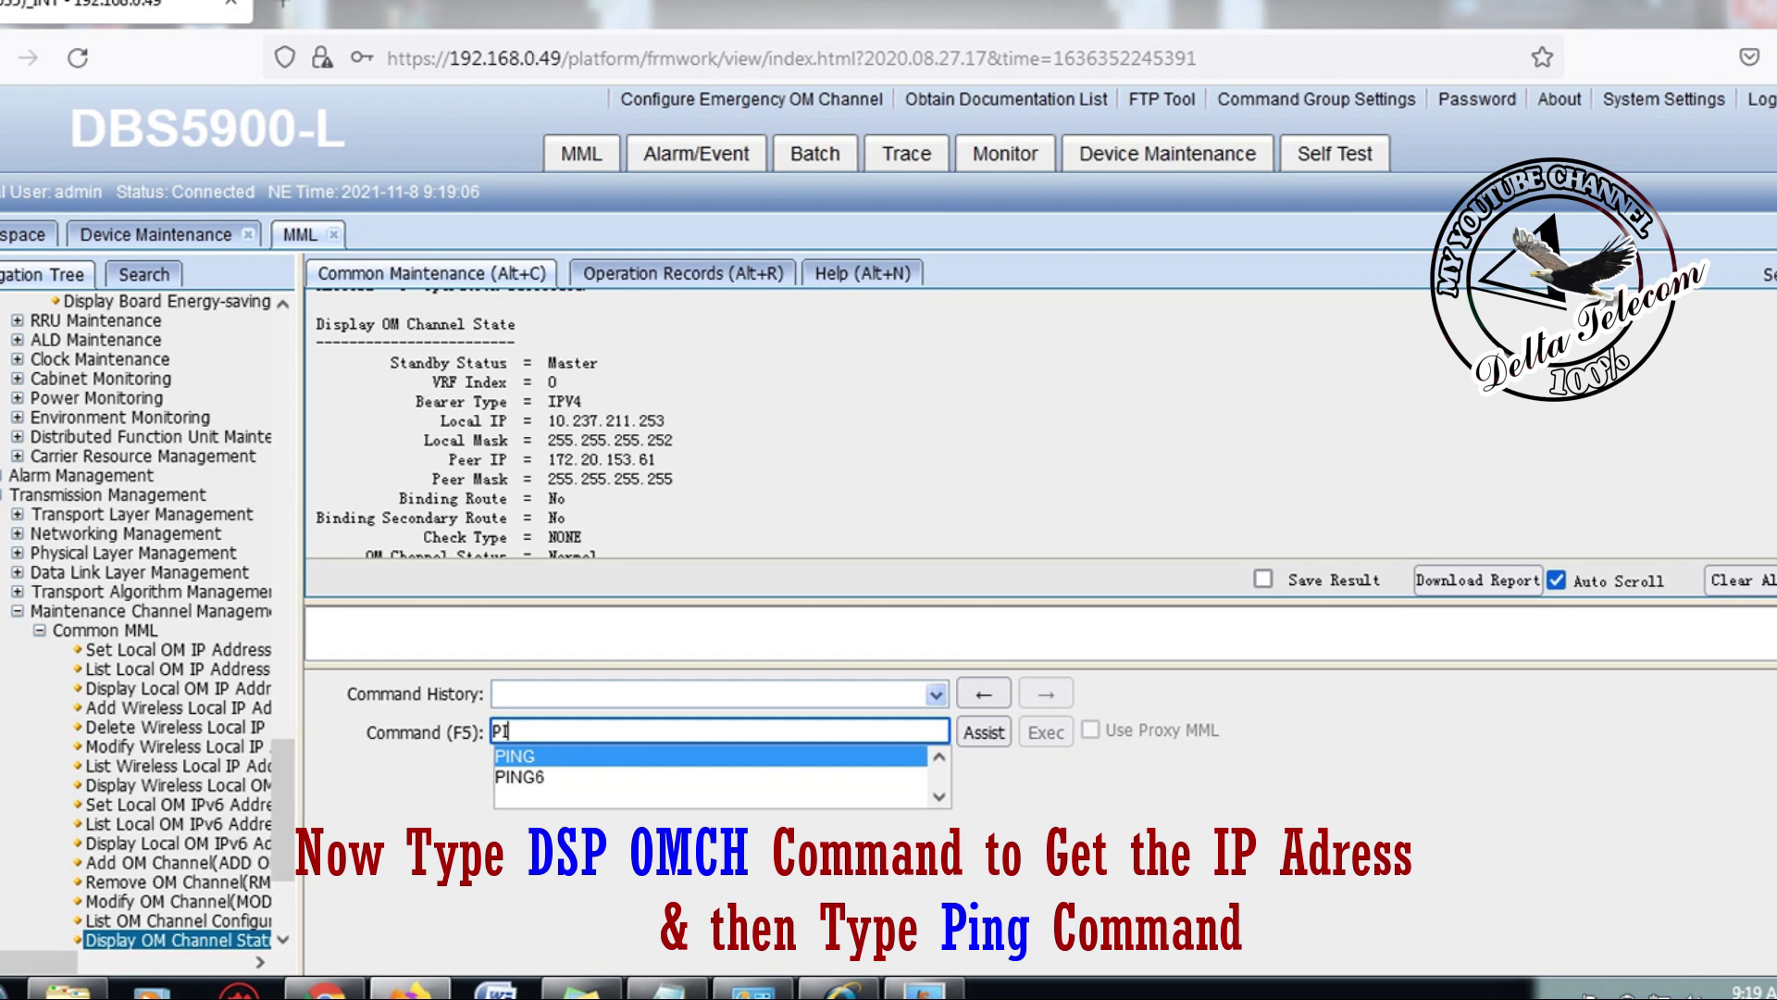
key("Return")
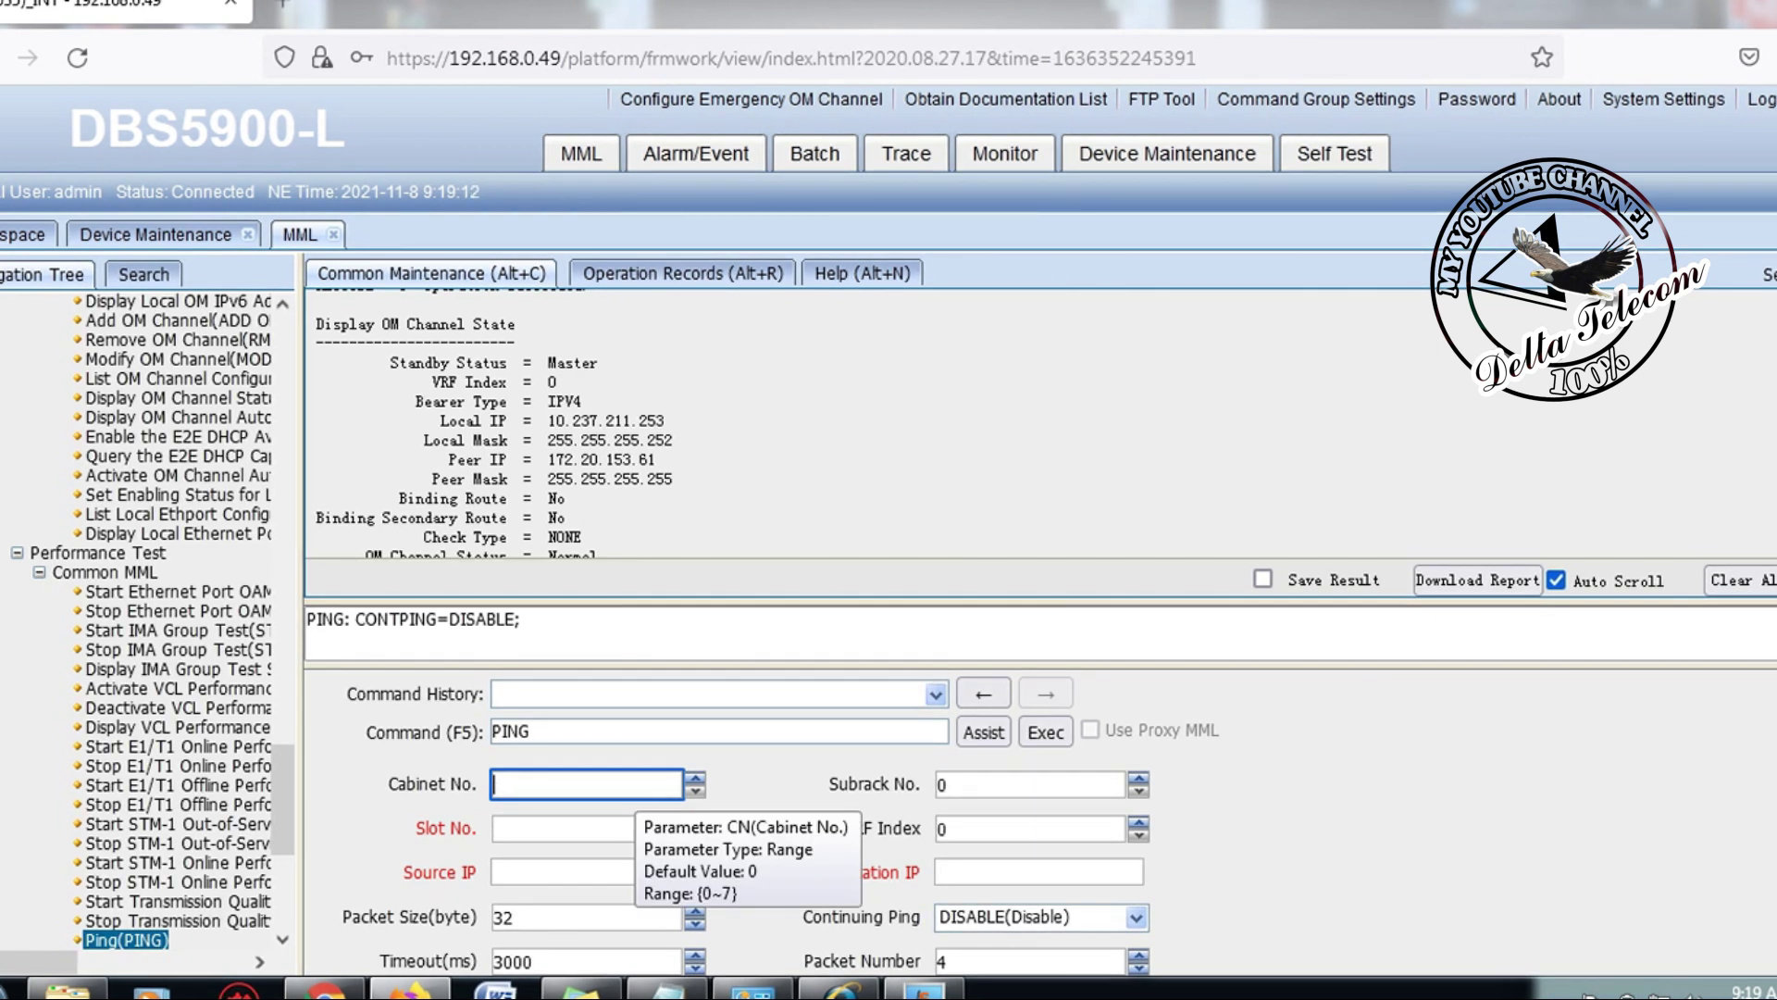
Step: Set the PING form's Cabinet No. to 2 and Slot No. to 7
type("2")
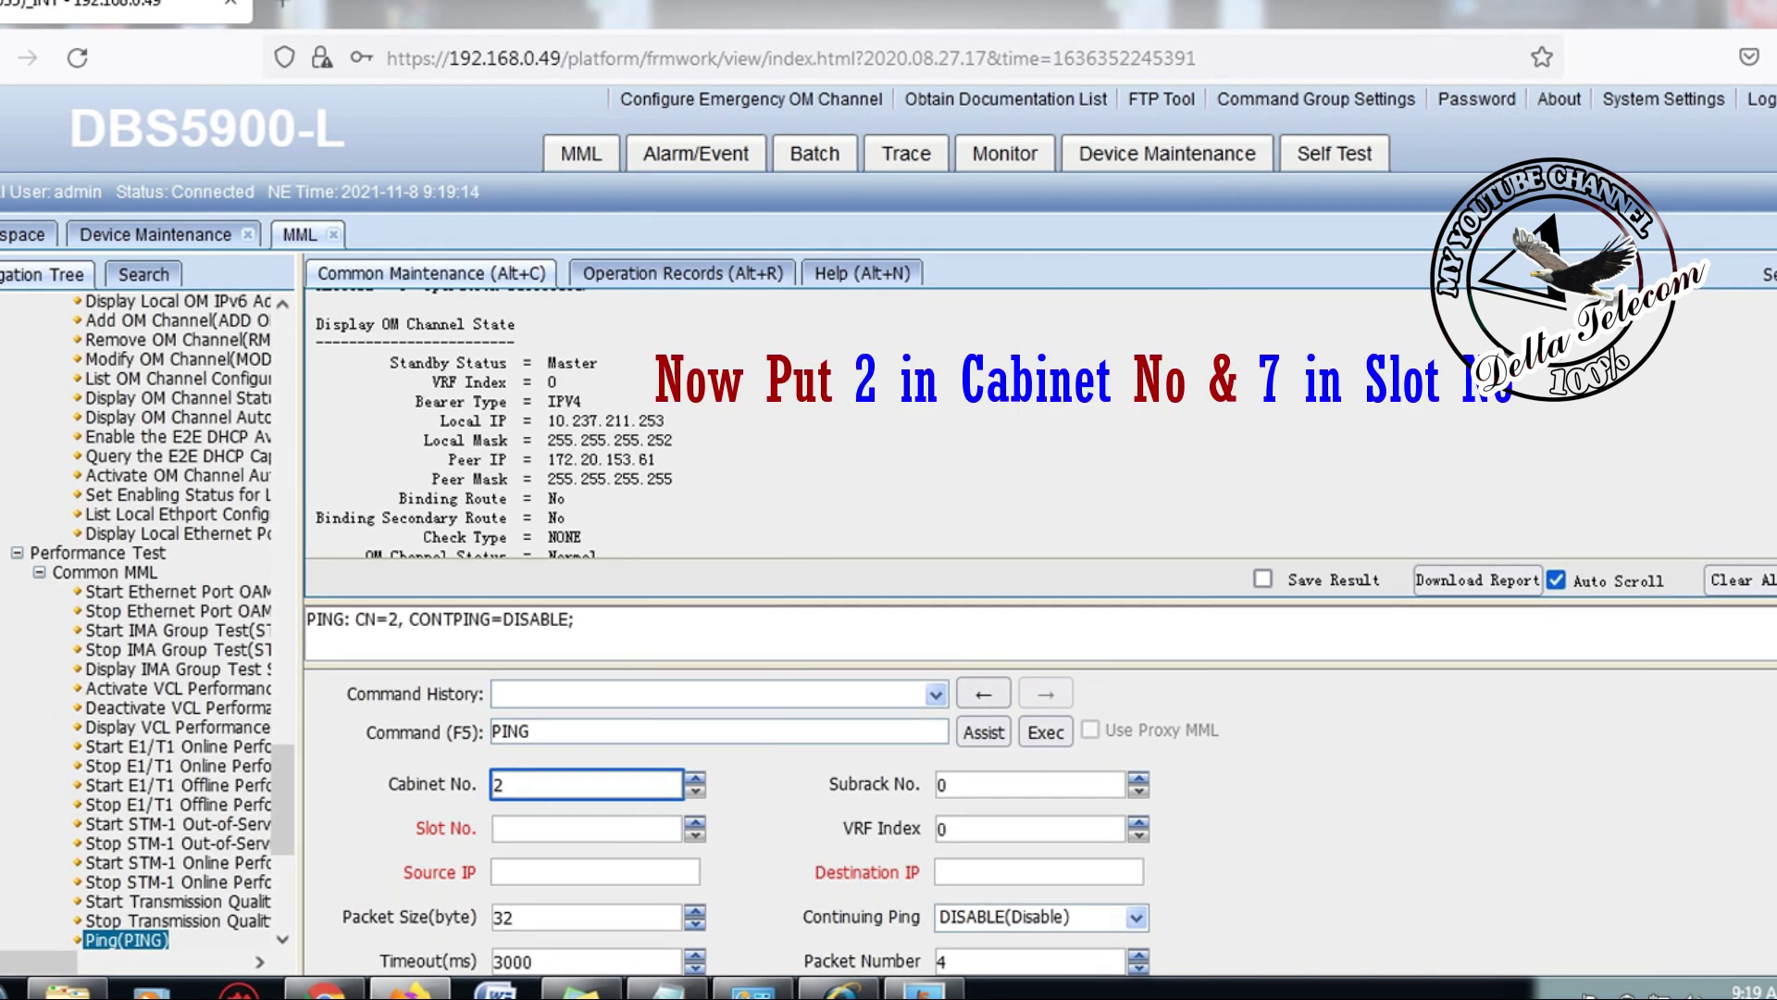
left_click(587, 828)
type("7")
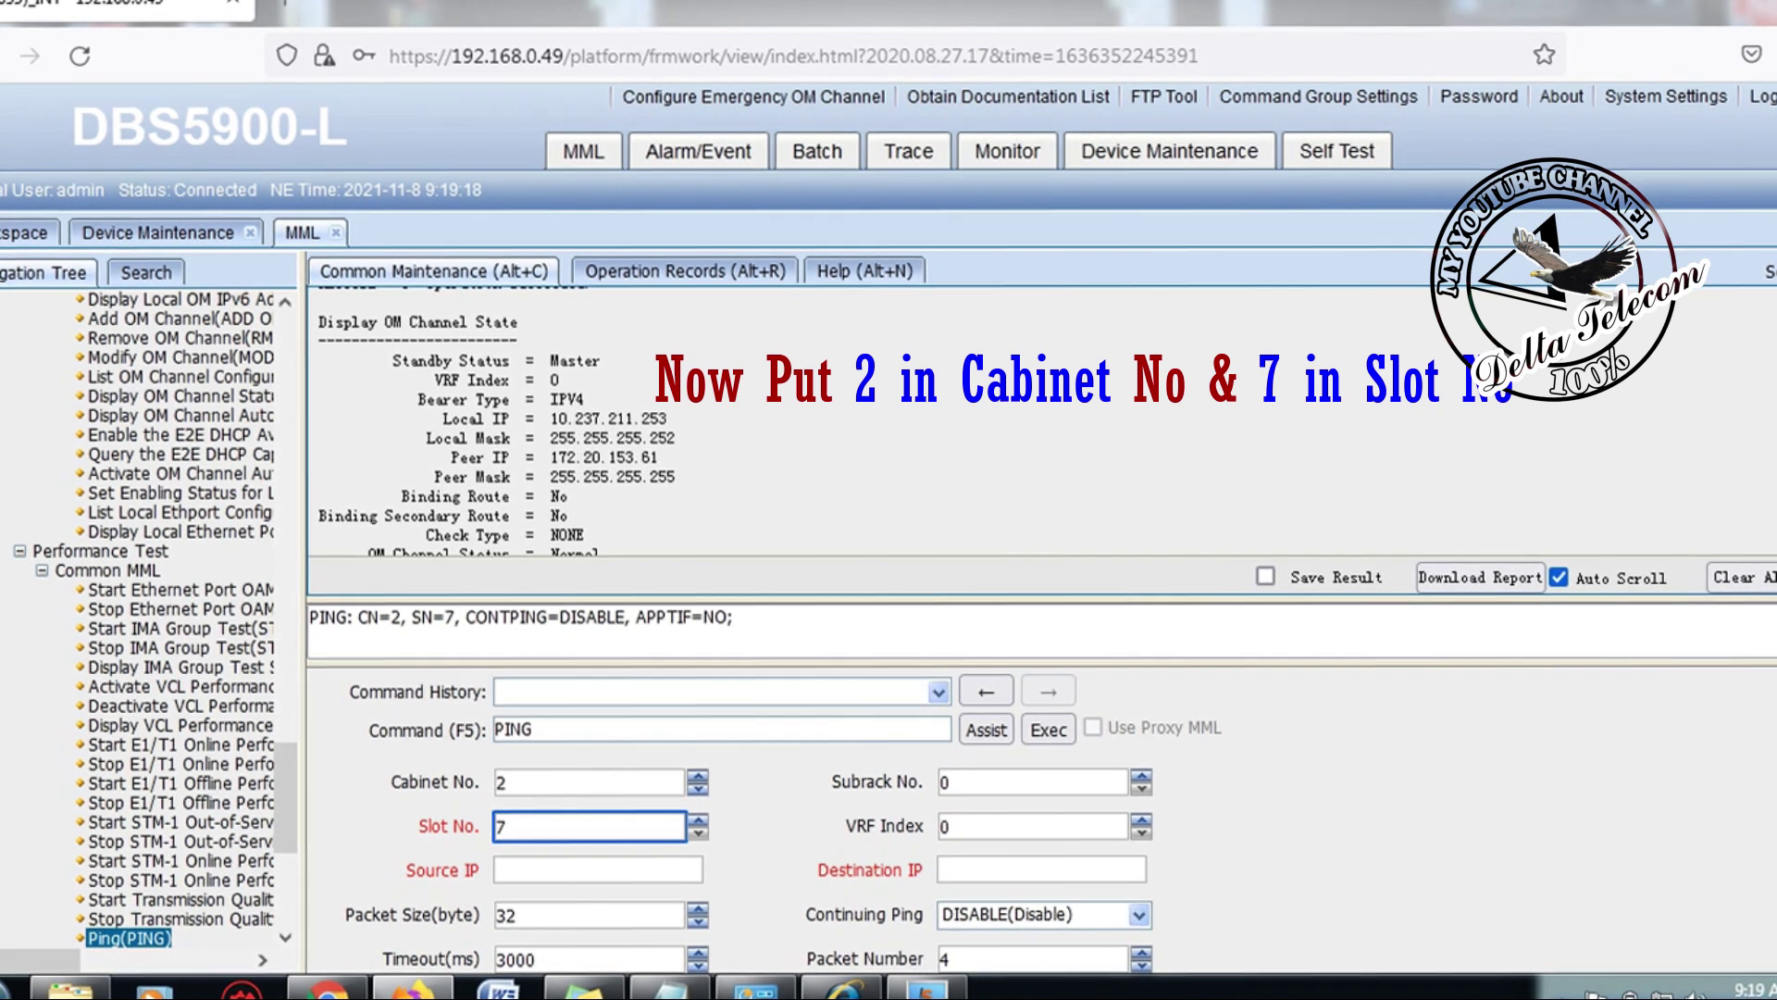
scroll(889, 833, "down", 1)
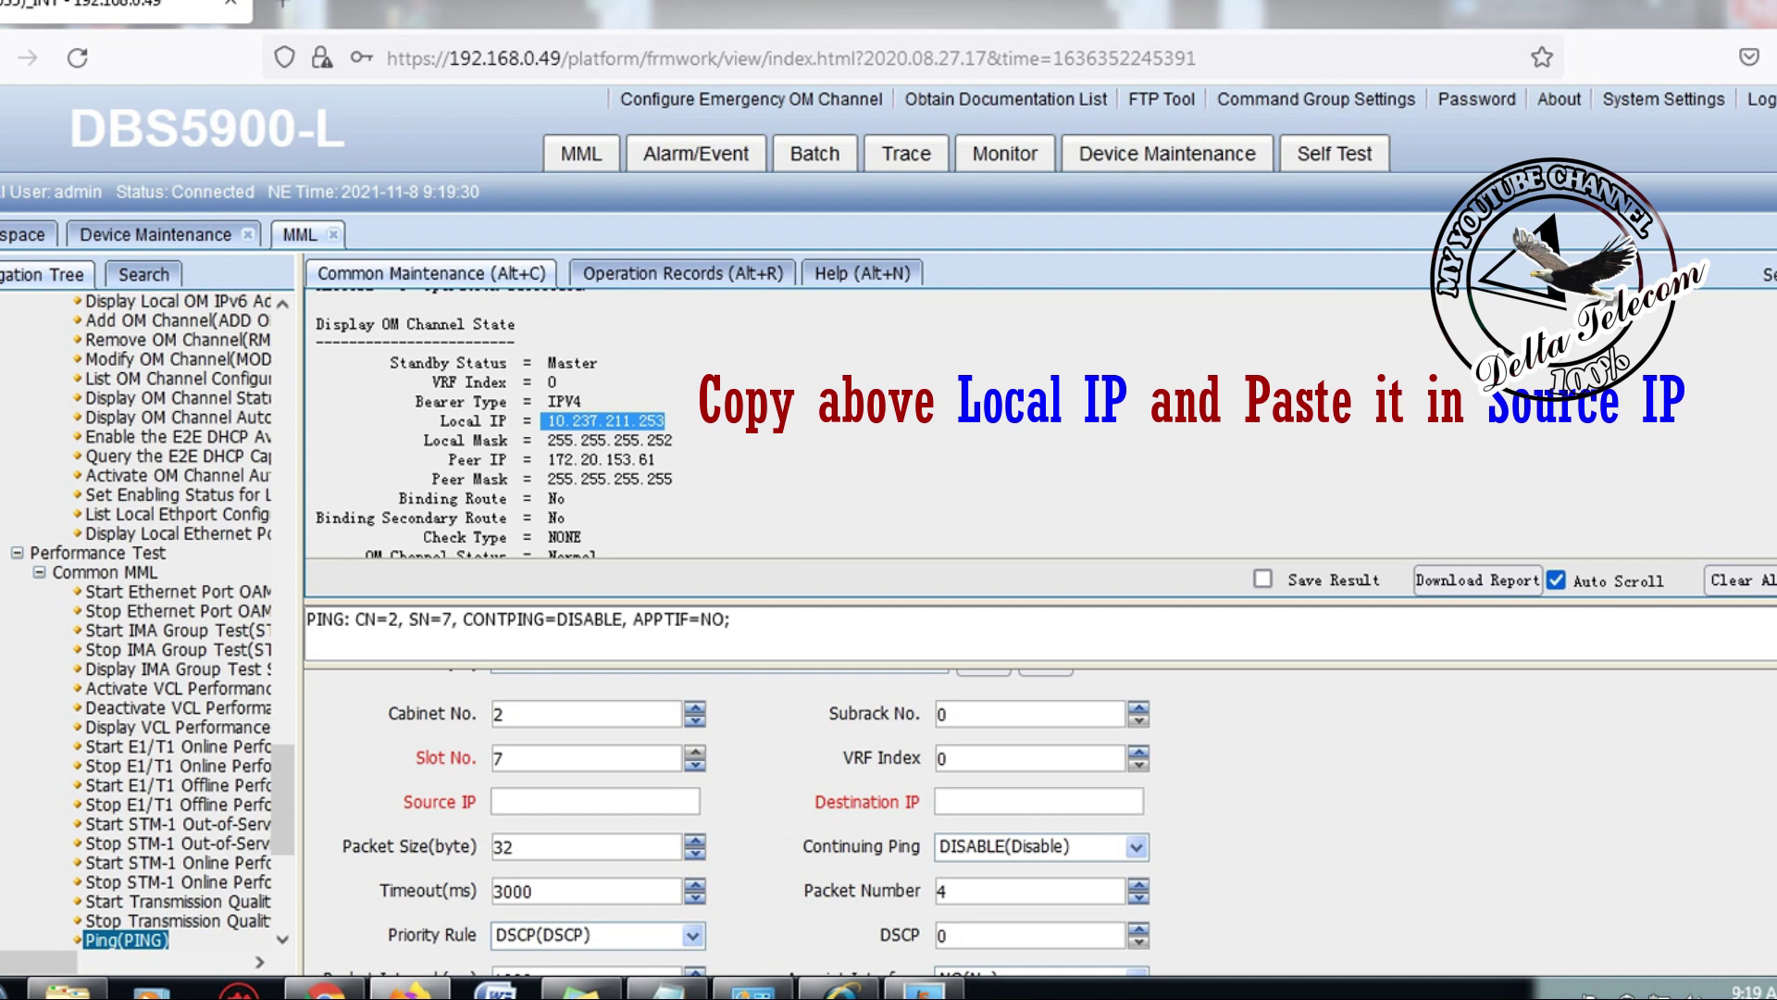
Step: Fill Source IP with 10.237.211.253 and Destination IP with 172.20.153.61
left_click(595, 801)
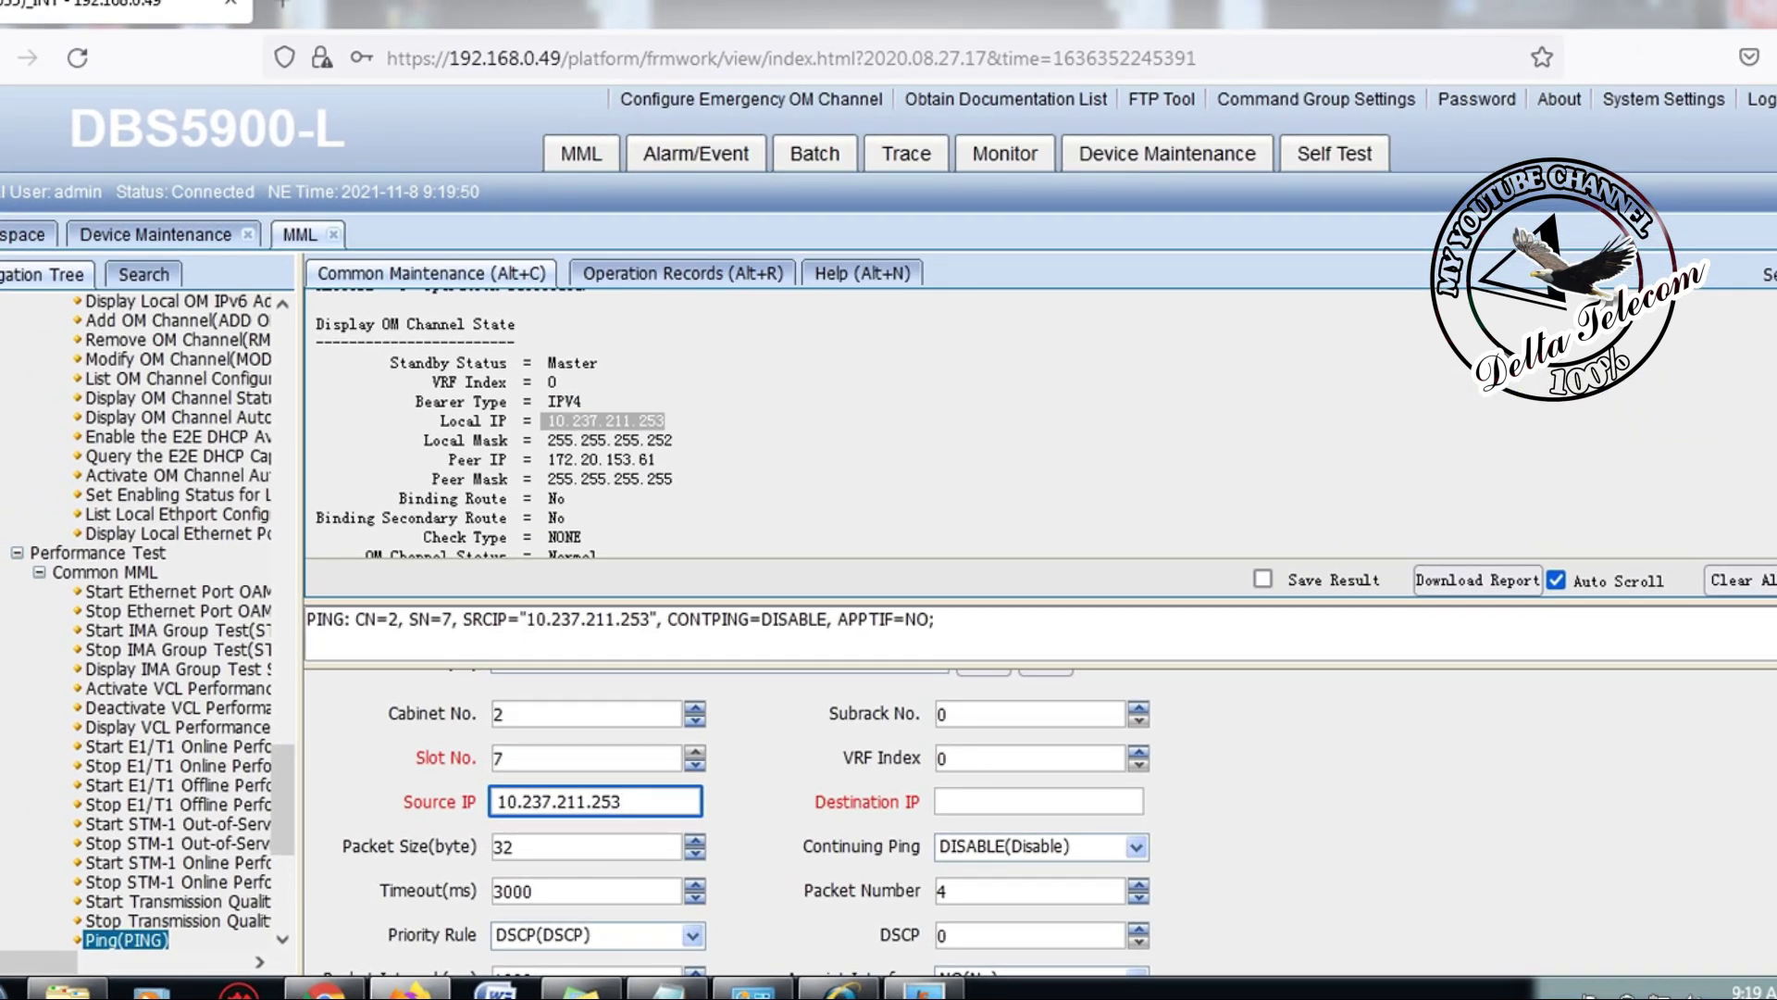
double_click(605, 421)
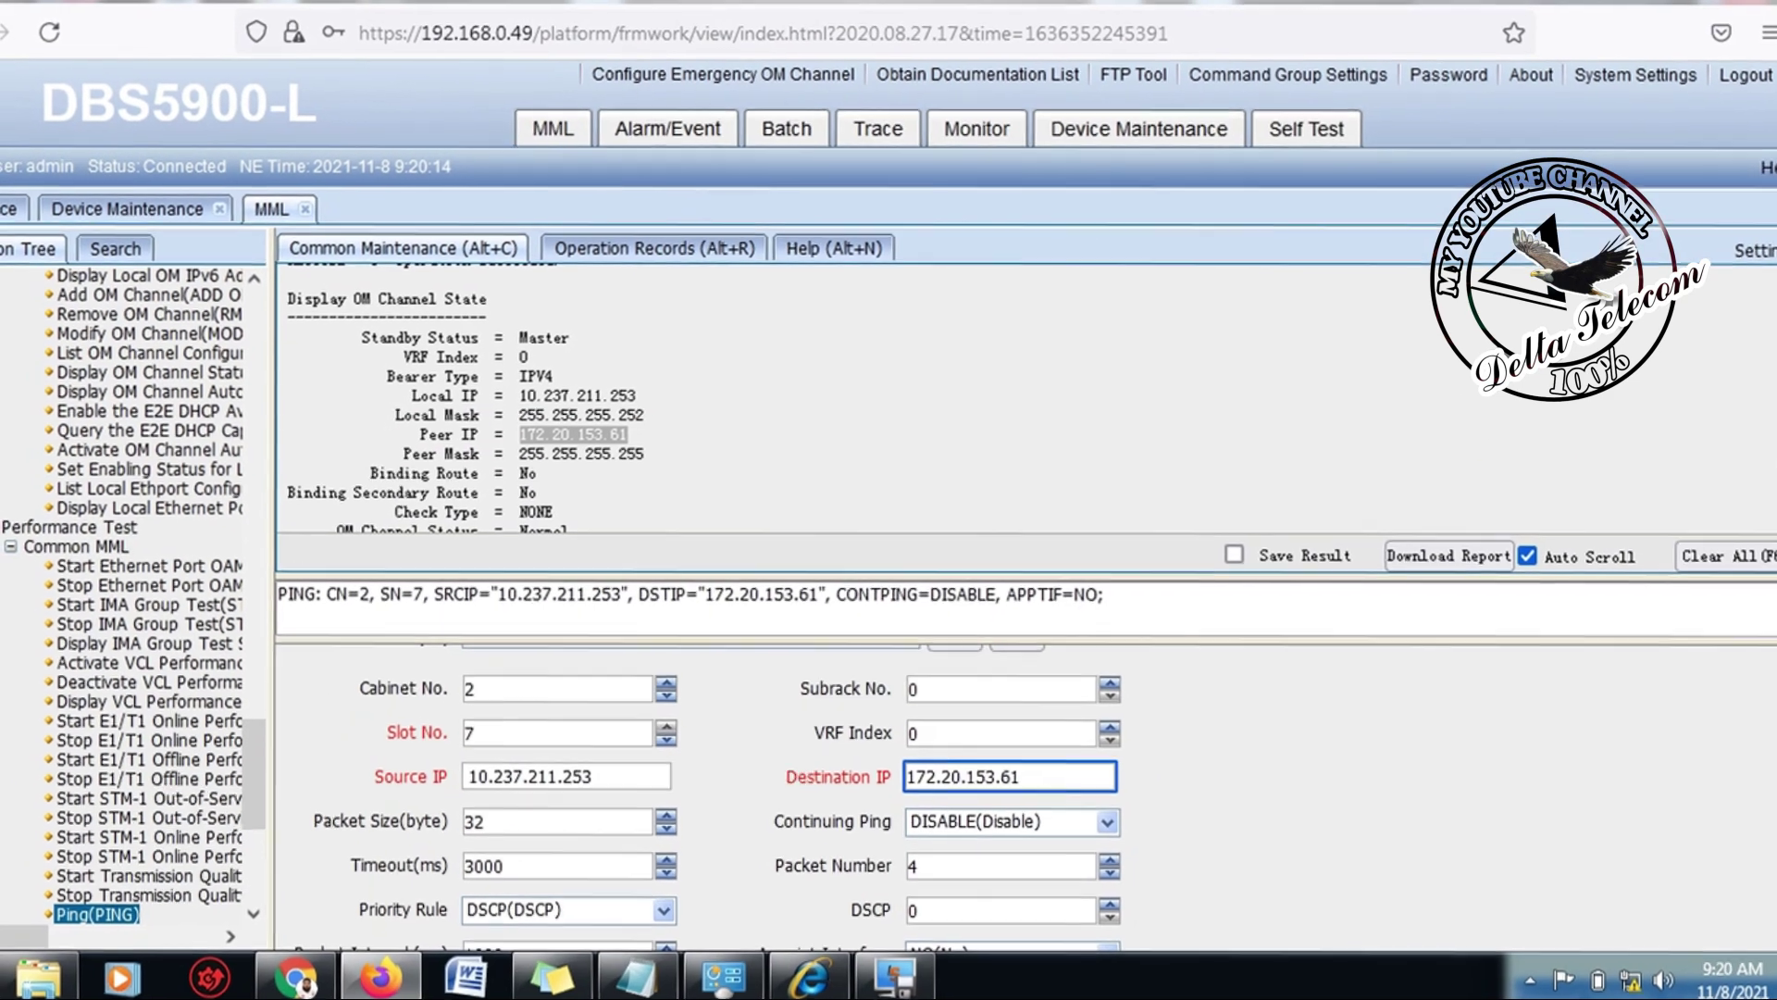
Step: Set the PING Packet Number to 15 so the command includes NUM=15
scroll(1037, 815, "down", 1)
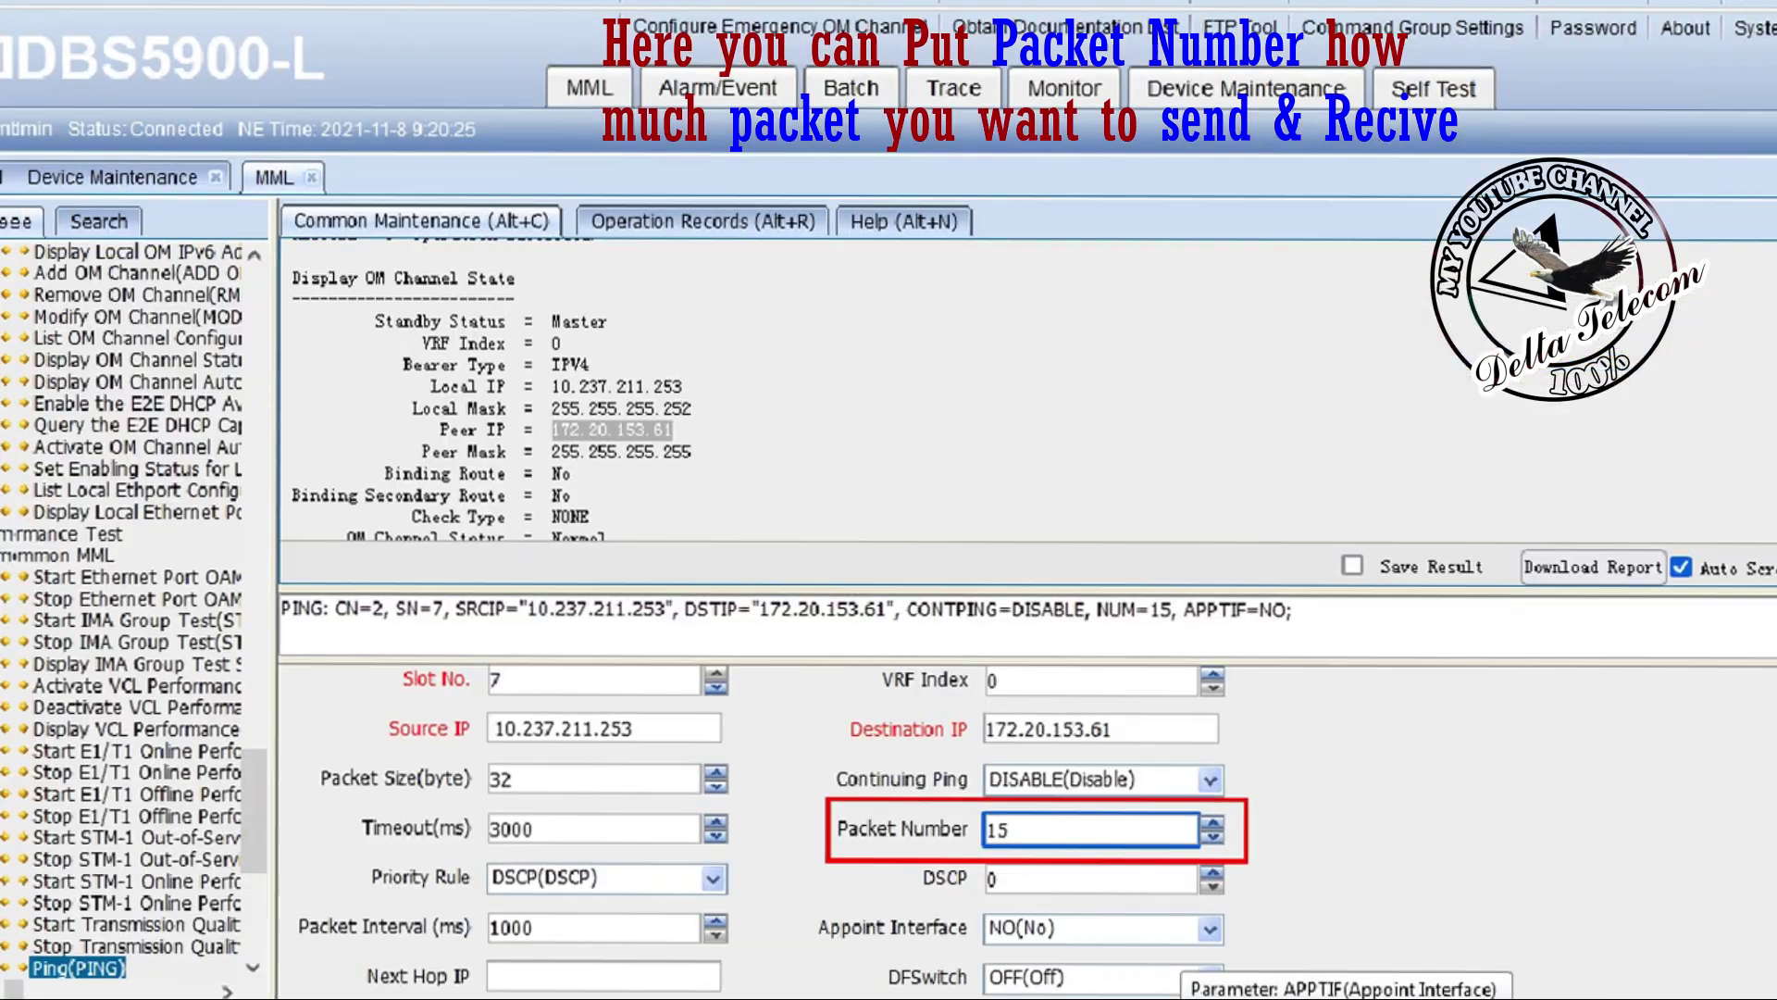
scroll(833, 786, "up", 3)
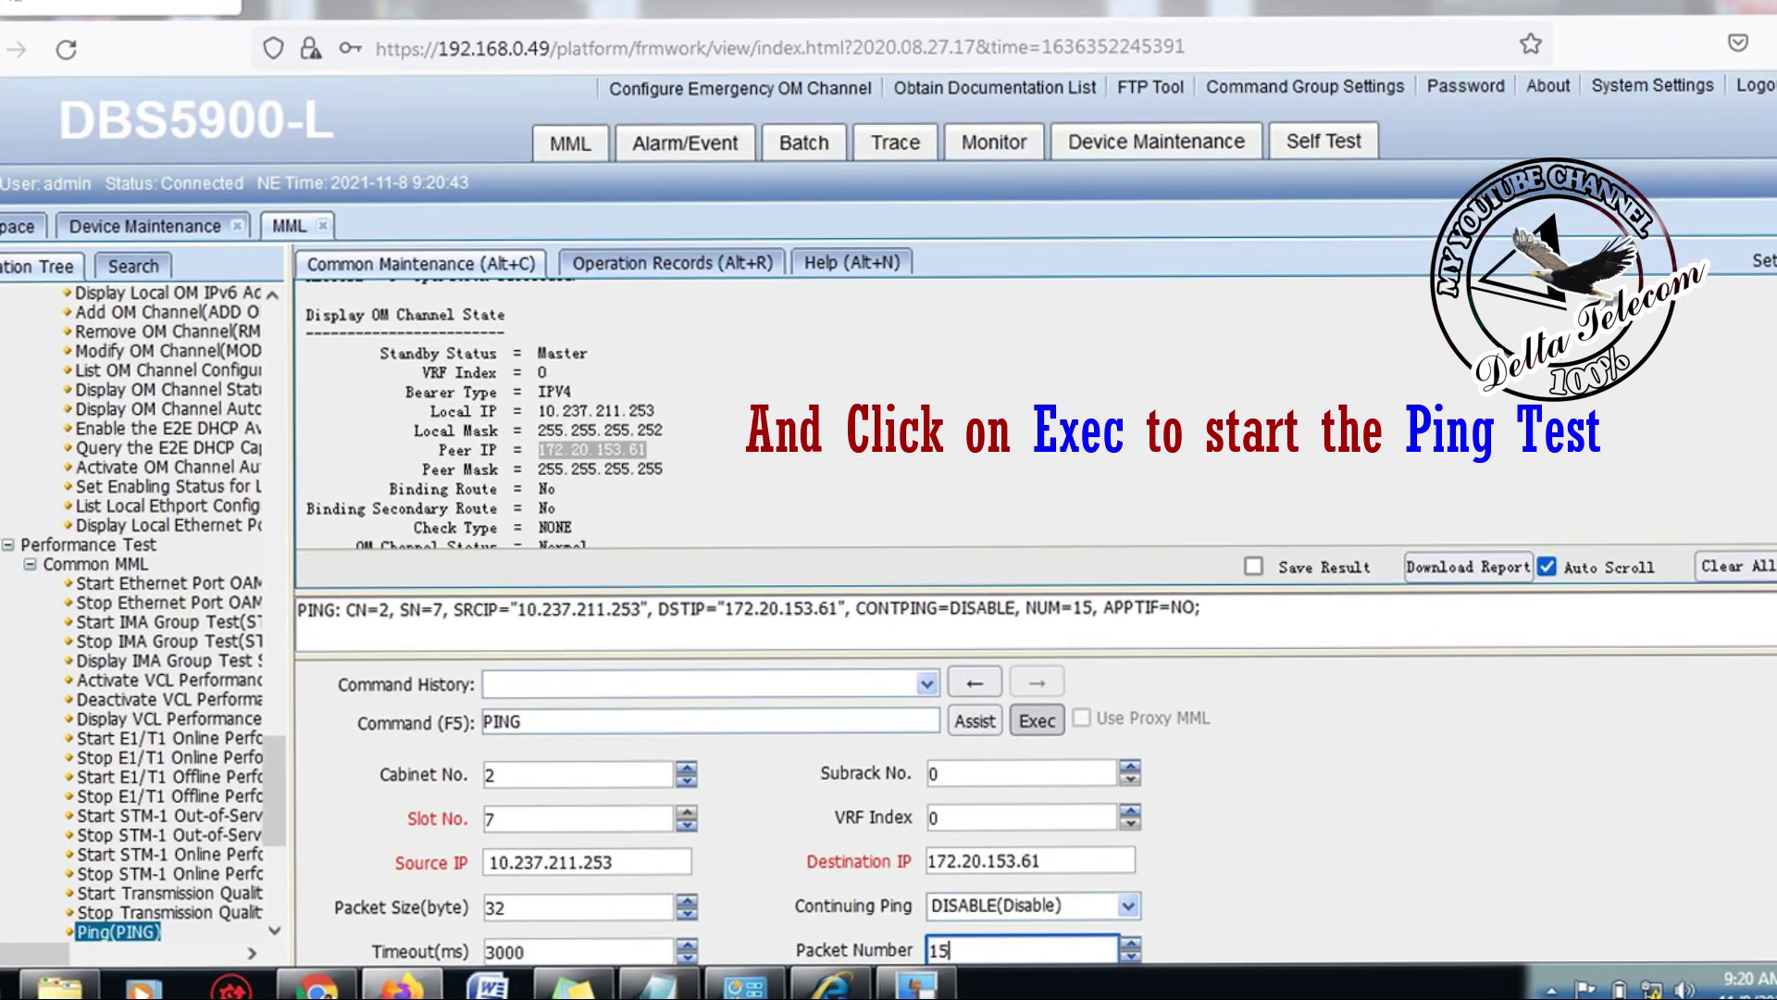
Step: Execute the ping and confirm 15 packets sent, 15 received, 0.00% loss
left_click(1036, 720)
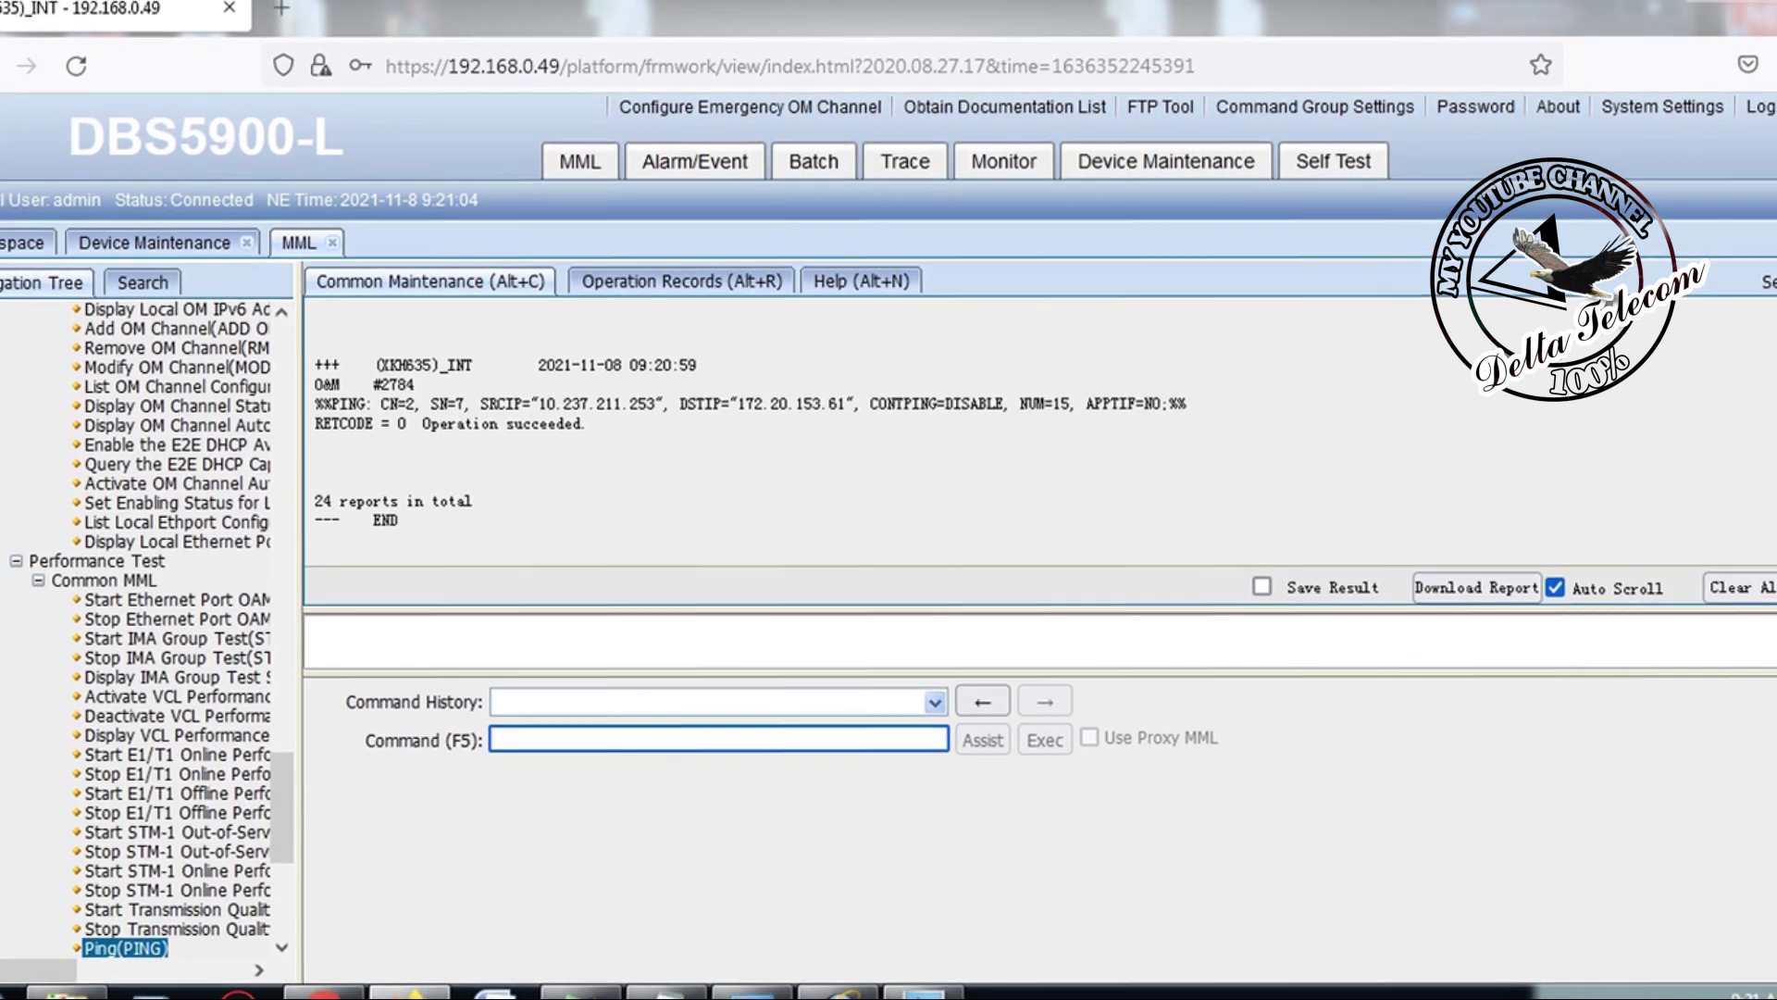
scroll(1037, 425, "up", 2)
scroll(1036, 426, "up", 5)
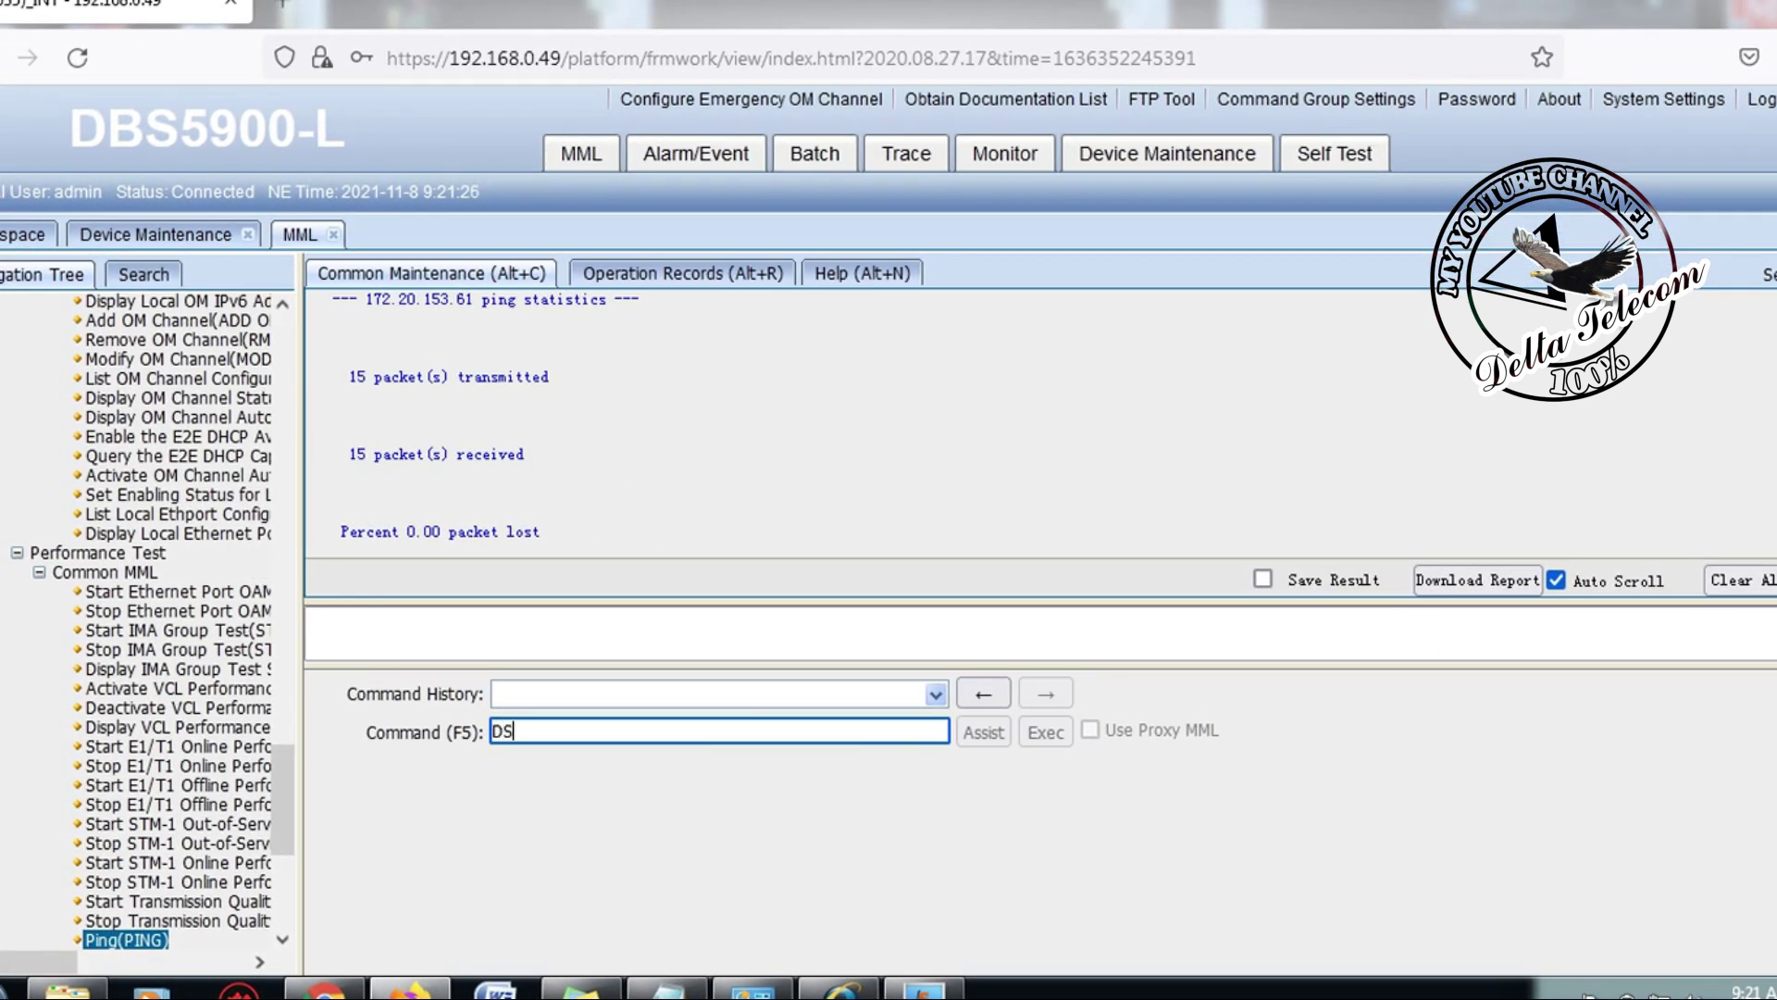
Step: Run DSP BRD again to confirm the active UMPT at cabinet 2, slot 7
type("P")
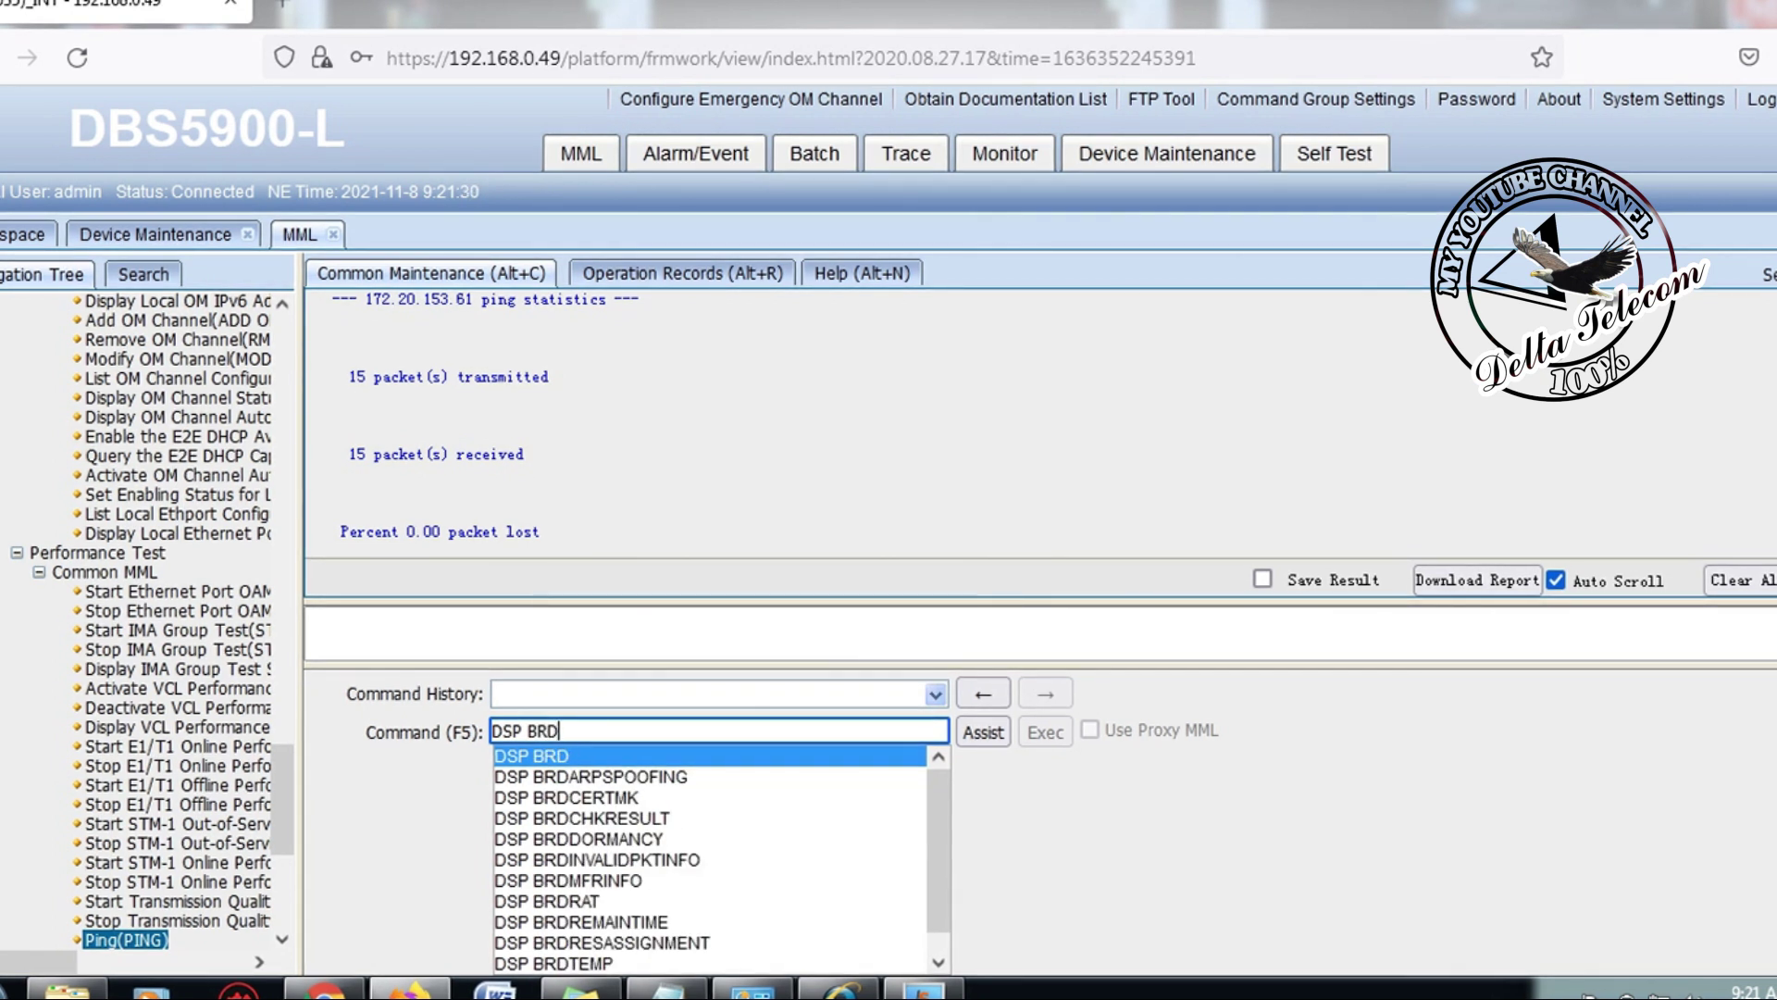
type(" BRD")
key("Return")
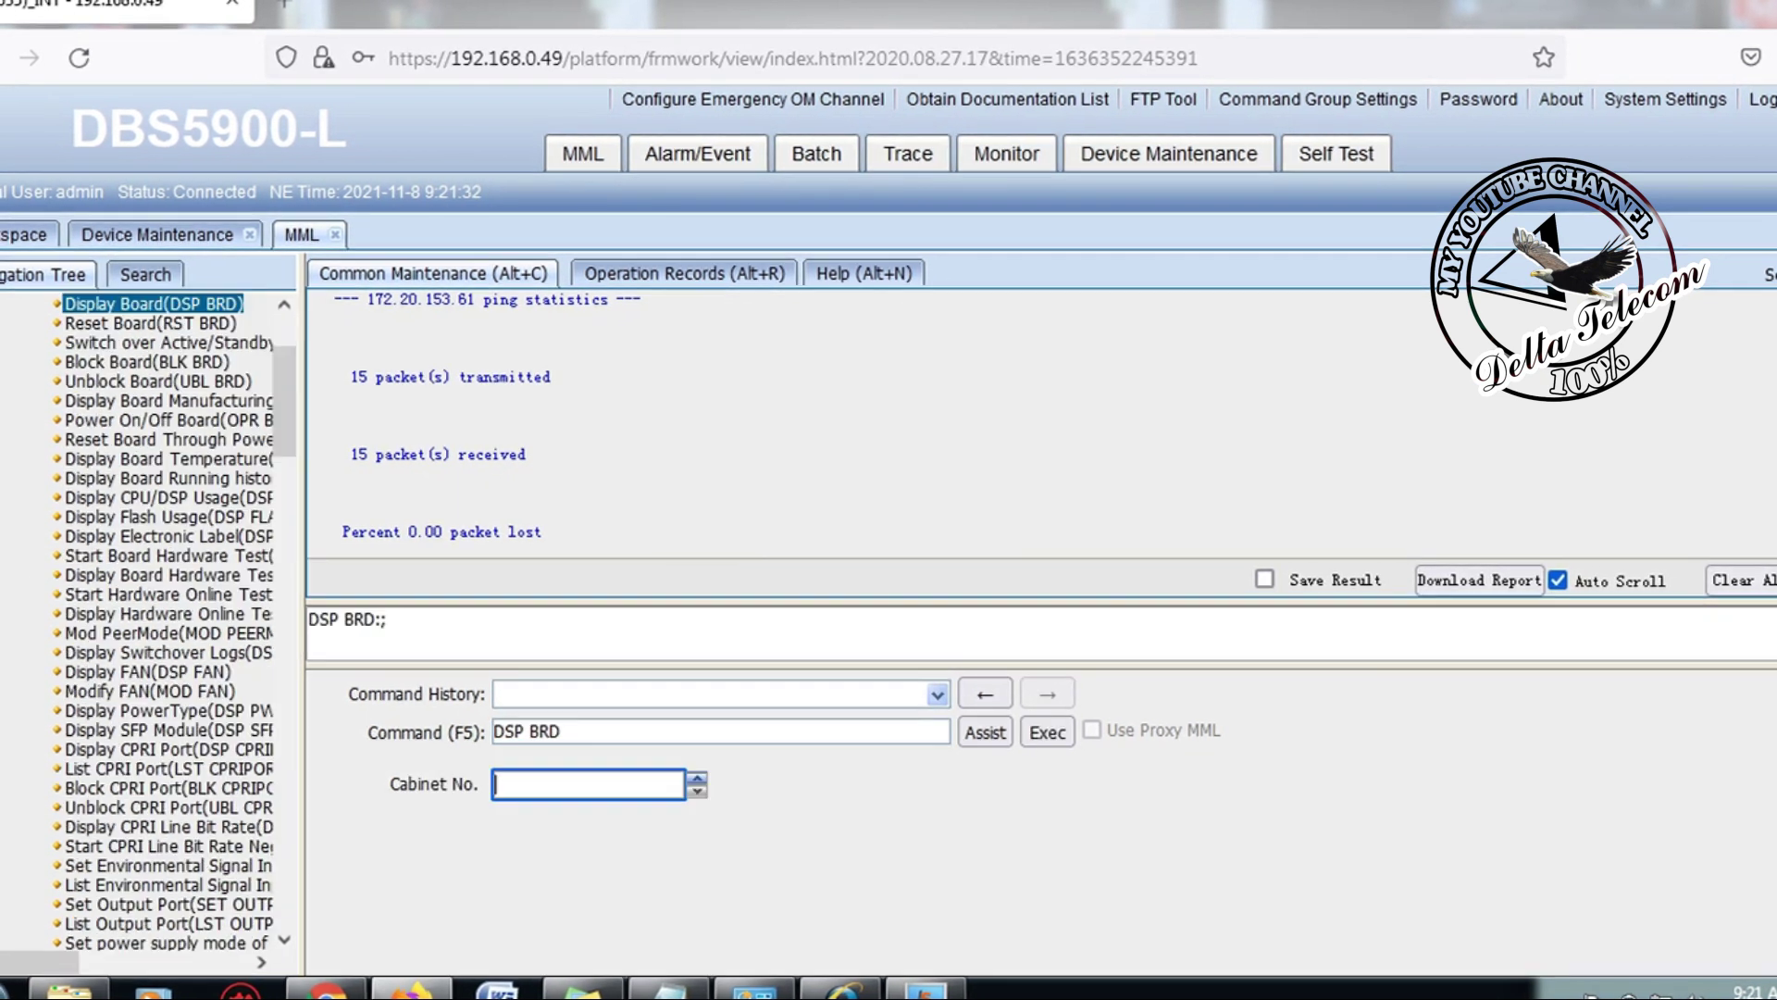
key("F9")
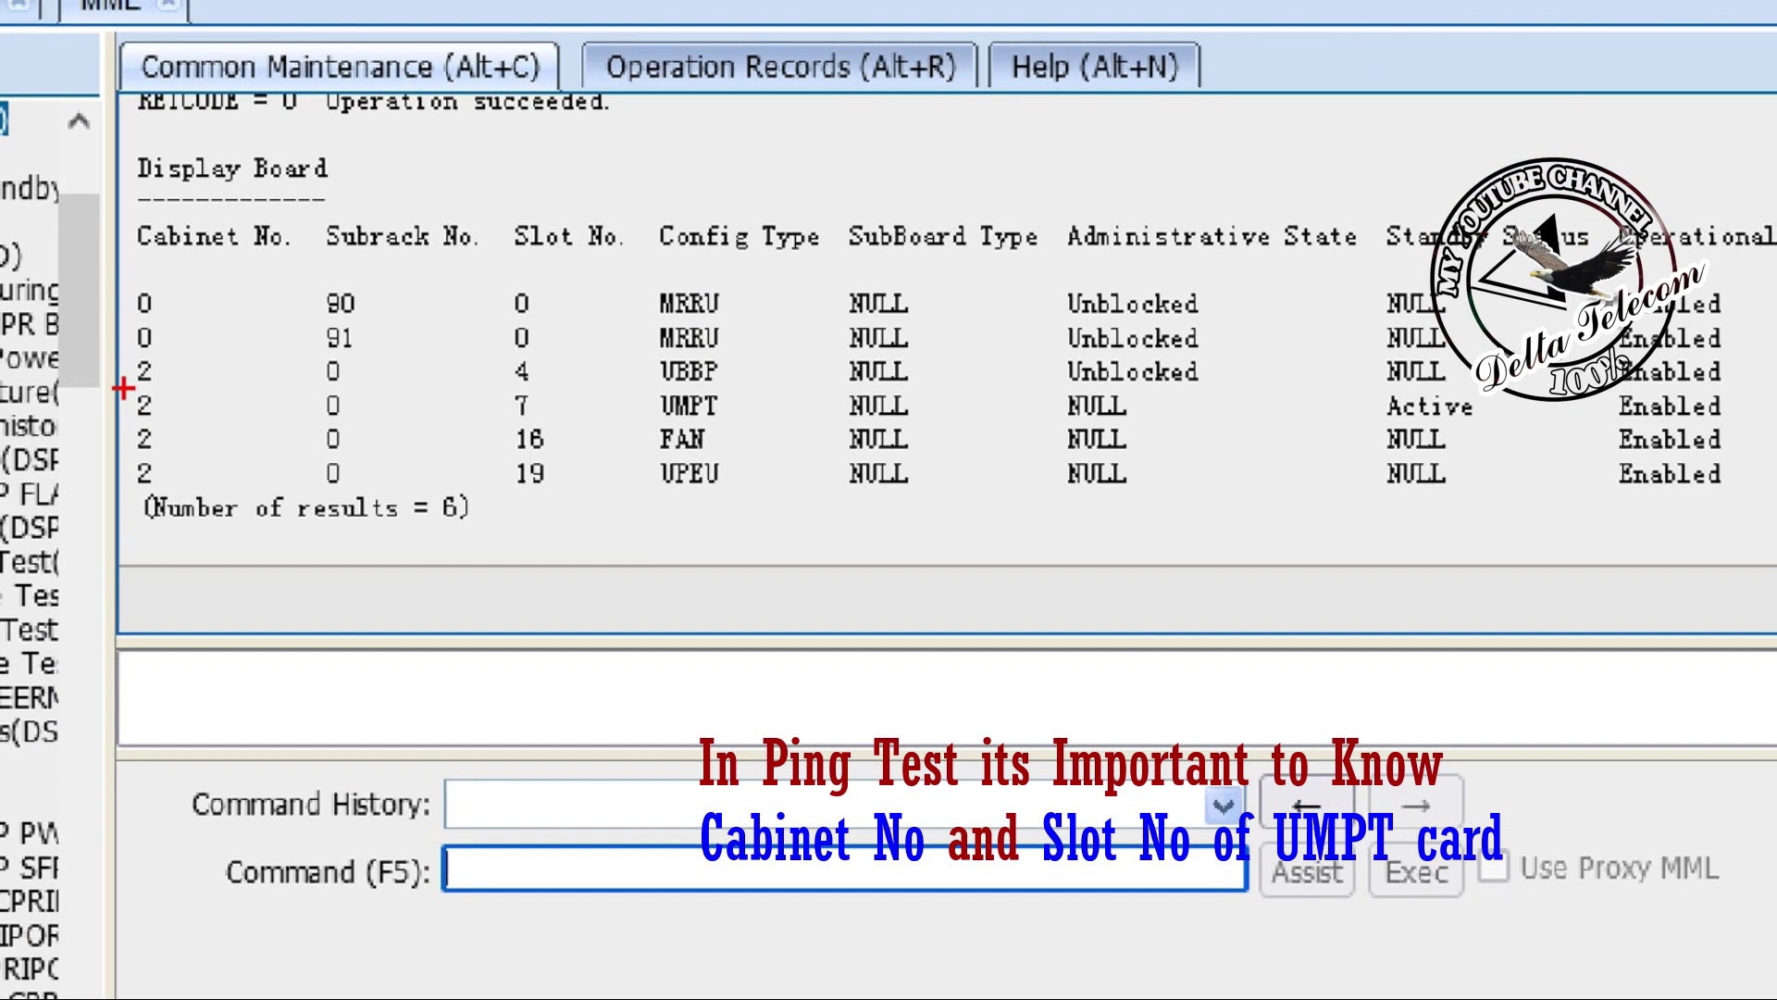
Step: Return to the Device Panel and check the UMPT board reads slot 7, Active Normal
left_click_drag(123, 389, 696, 414)
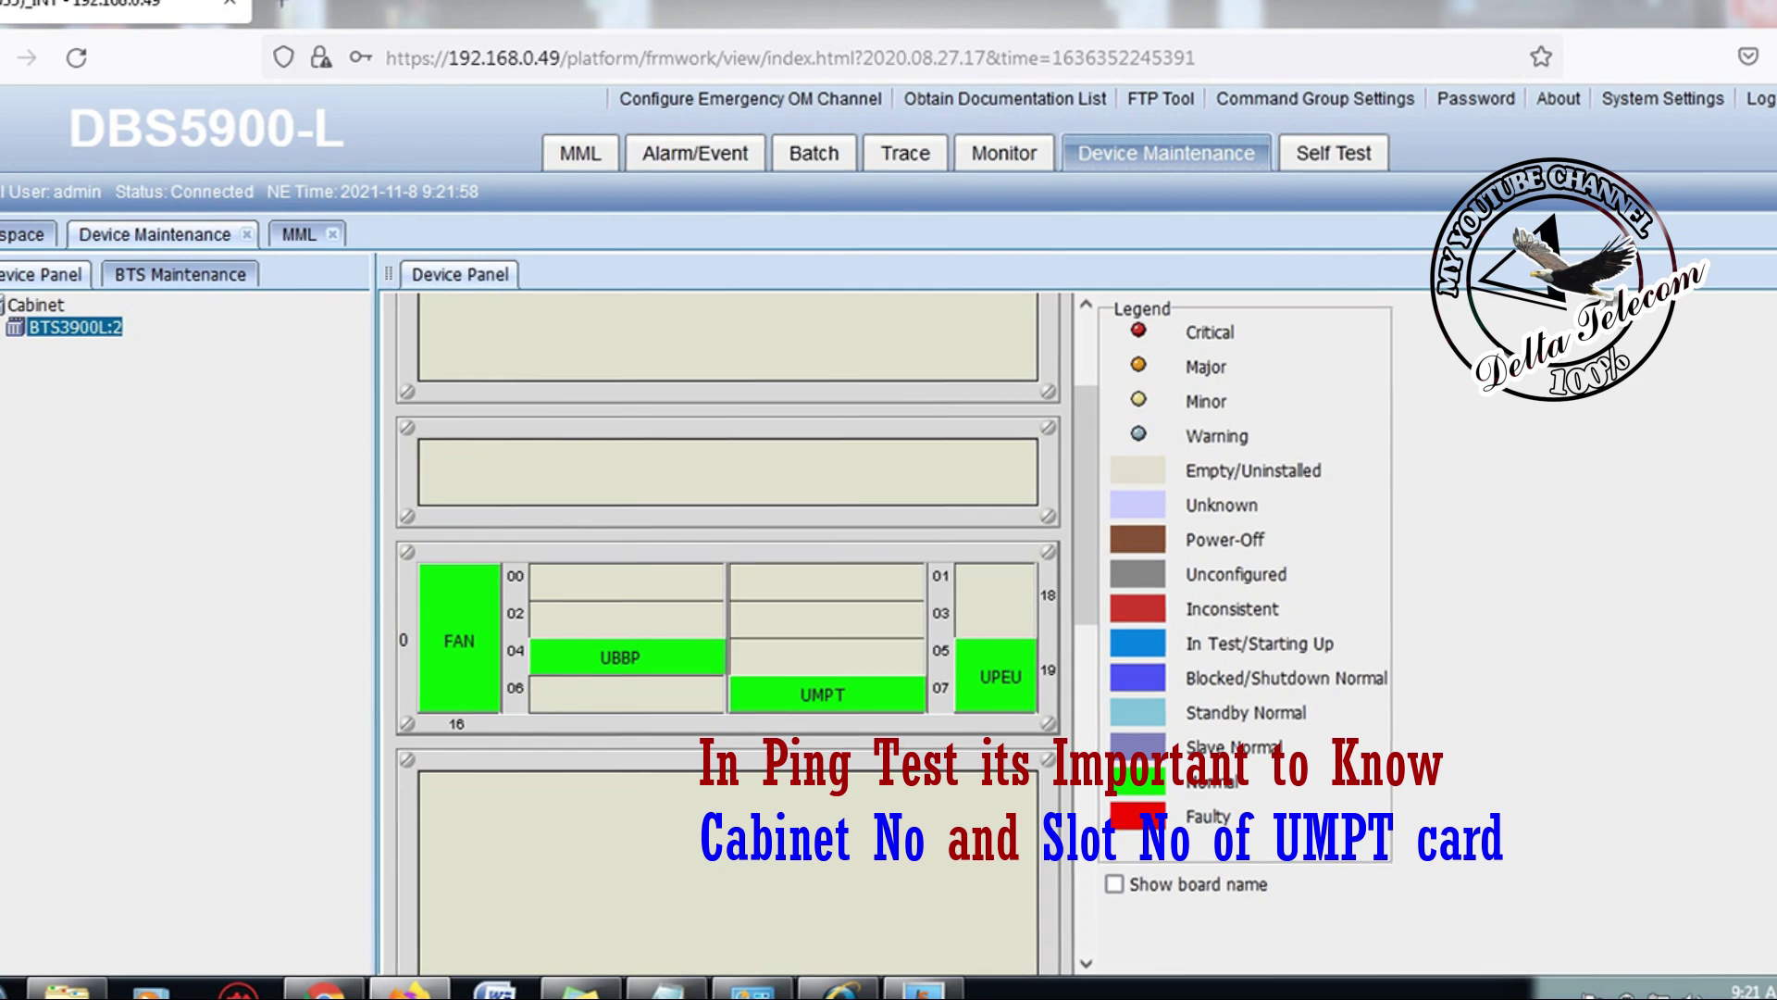
mouse_move(822, 690)
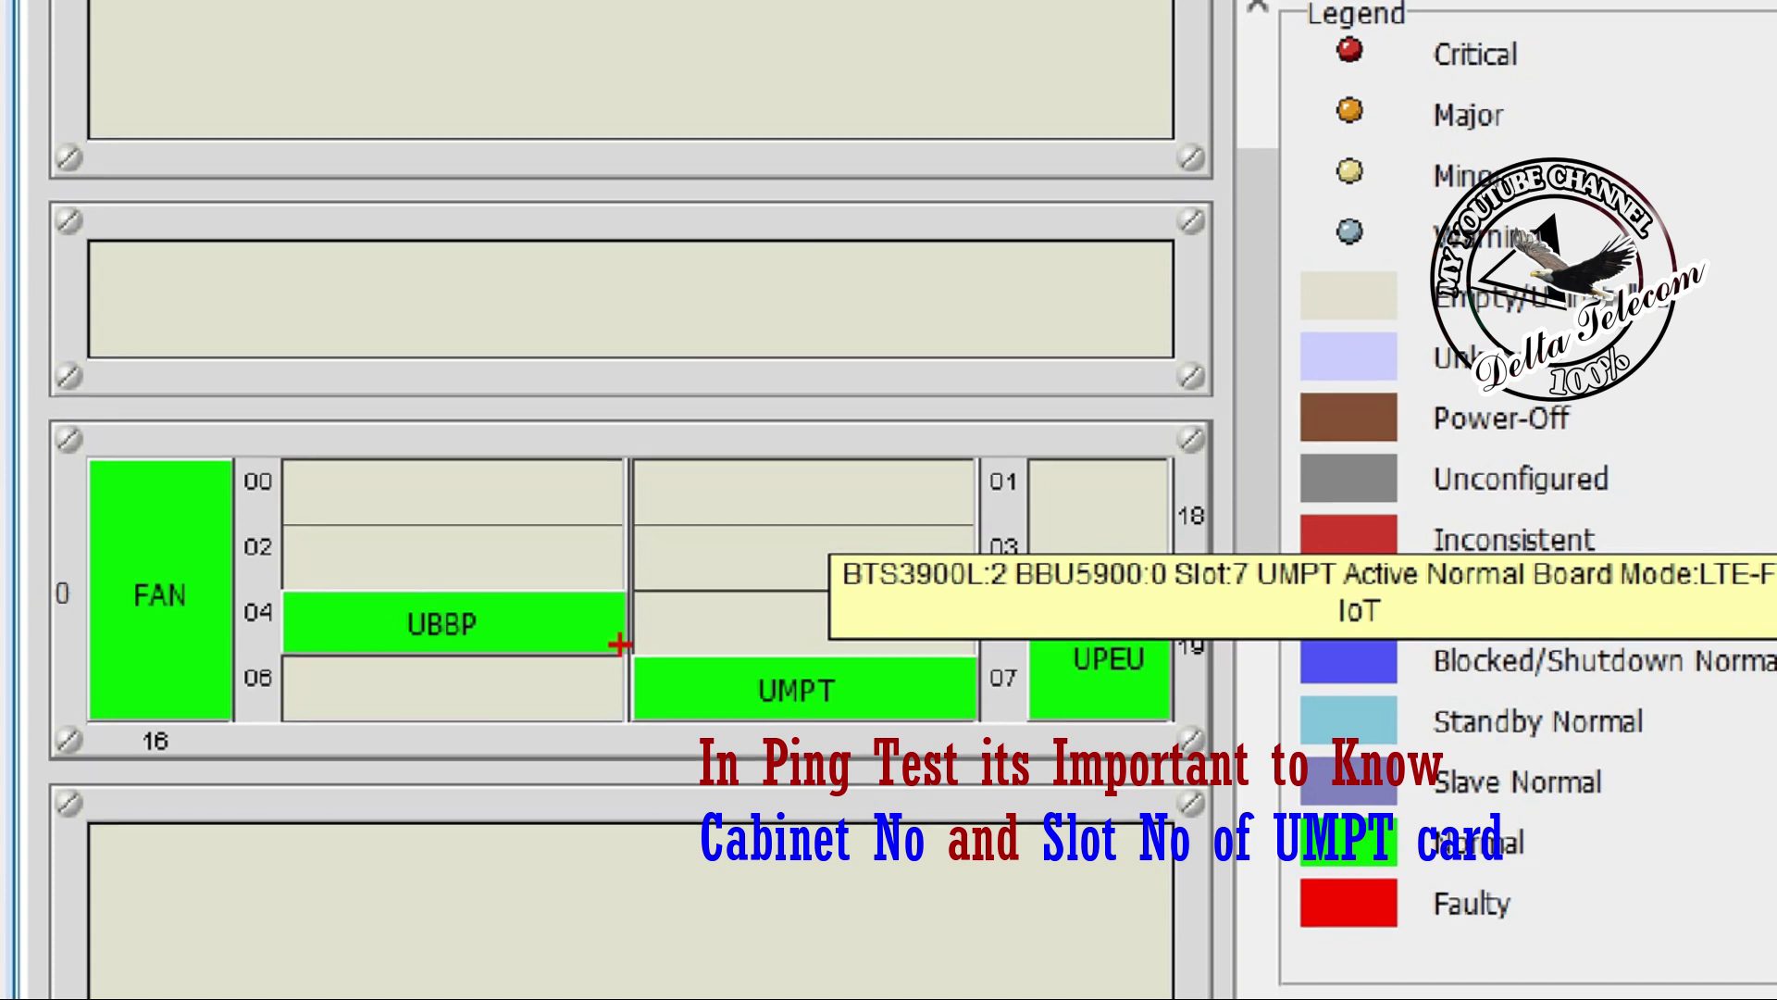
left_click_drag(620, 644, 967, 750)
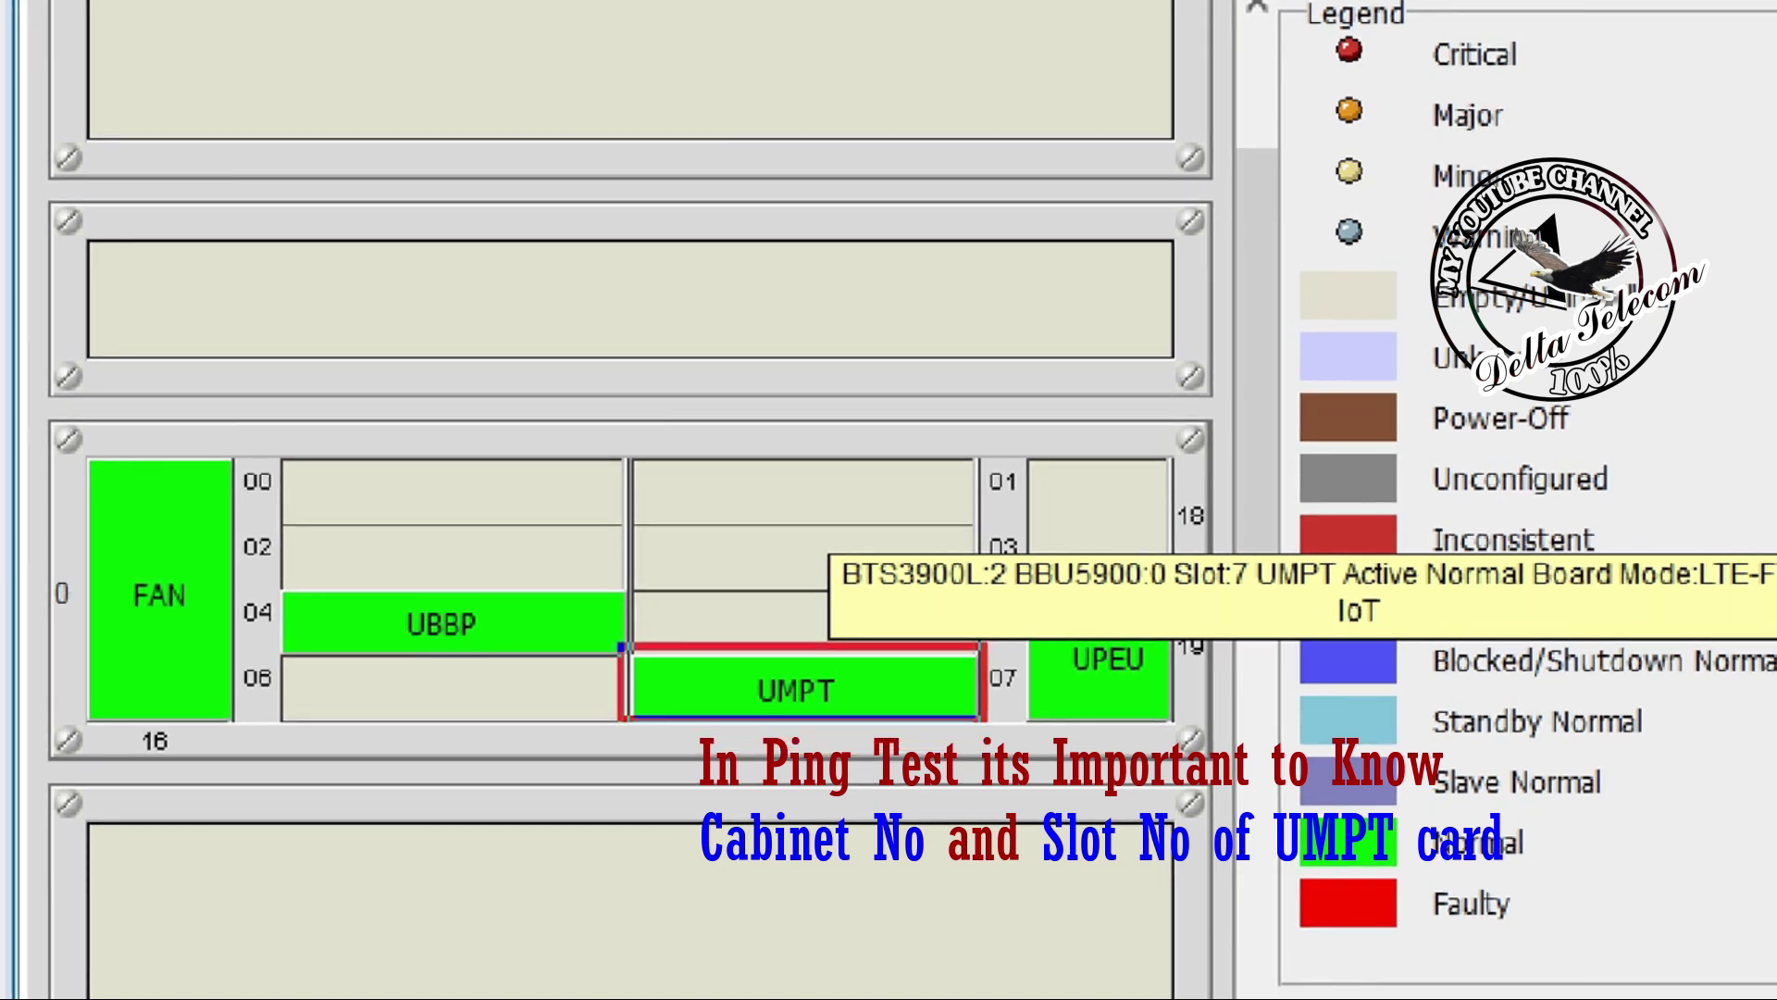